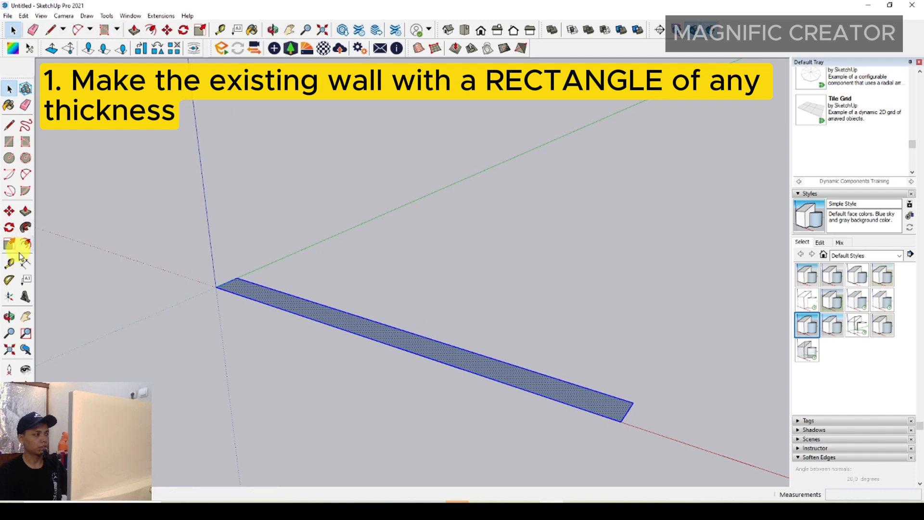
Extrude the long rectangle upward into a tall wall with Push/Pull and make the whole solid a group.
left_click(25, 212)
left_click(299, 308)
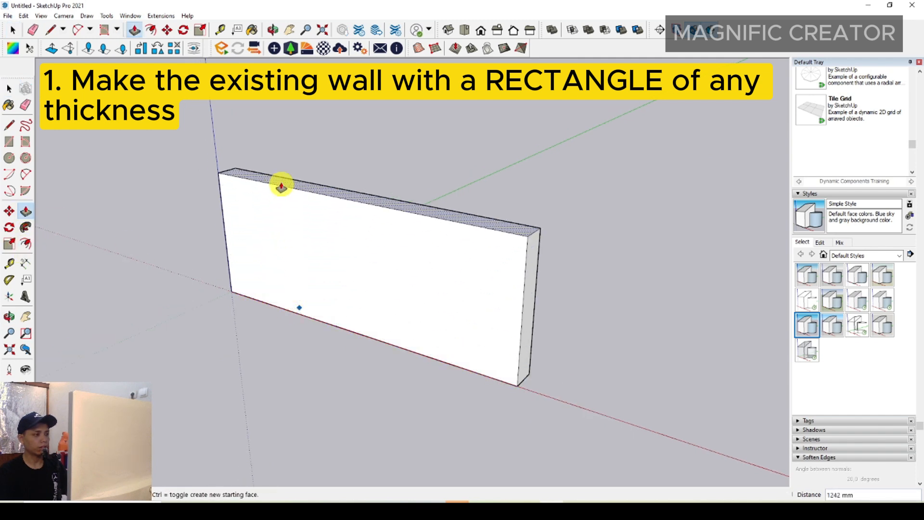
scroll(283, 125, "down", 3)
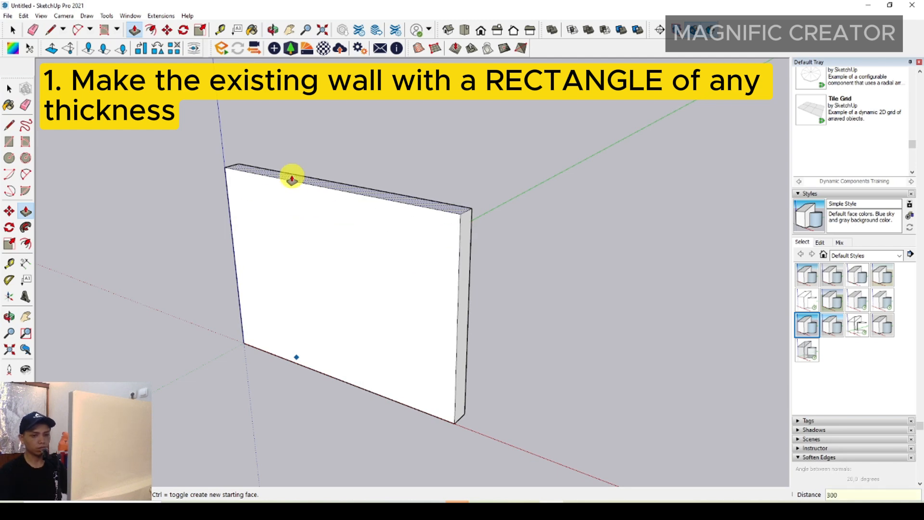
key("Return")
key("space")
triple_click(346, 243)
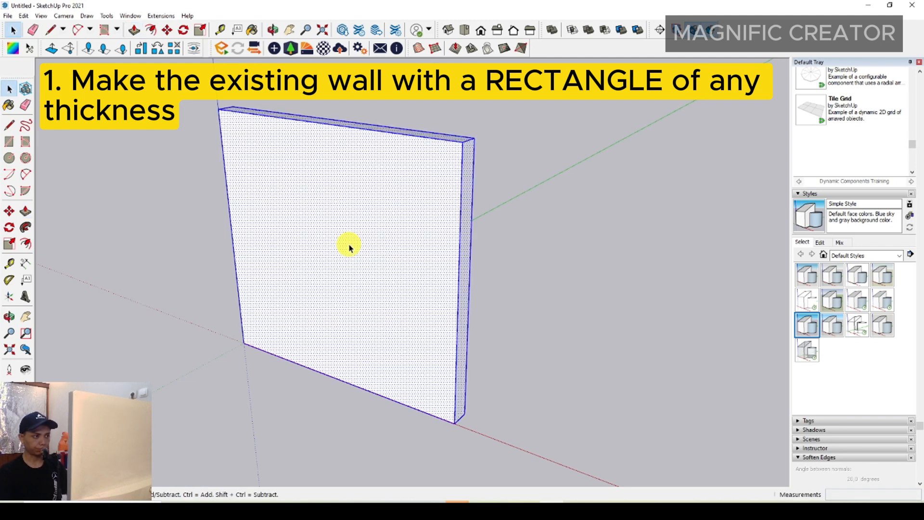
right_click(350, 246)
left_click(388, 329)
Draw a floor rectangle on the ground plane in front of the wall, starting from a corner of its base.
middle_click_drag(397, 336, 394, 299)
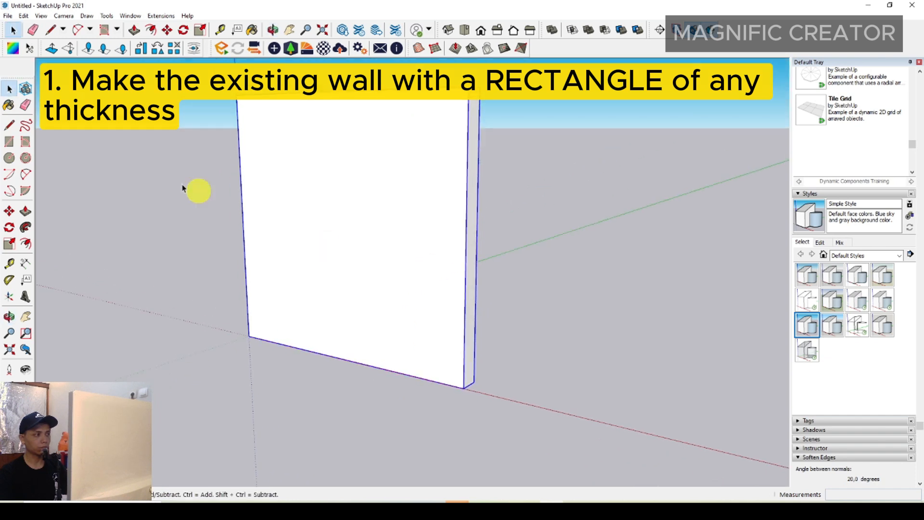
middle_click_drag(404, 207, 419, 279)
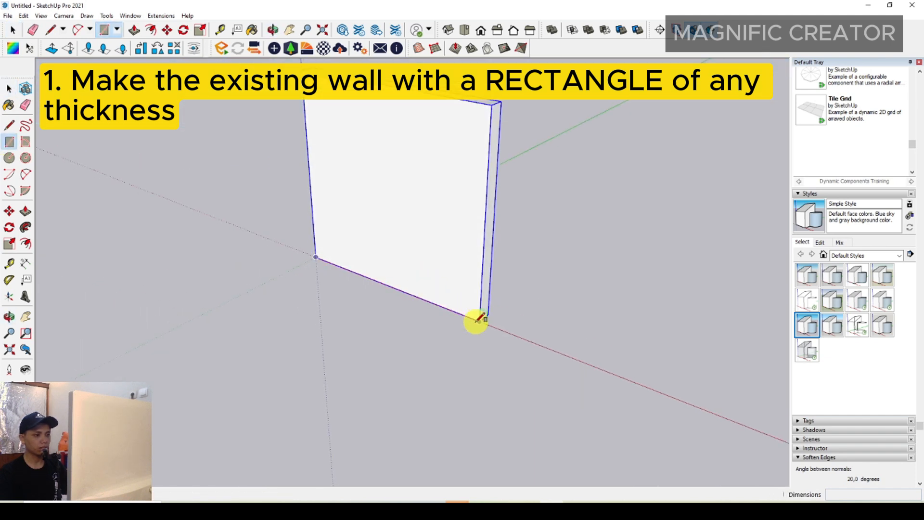
left_click(181, 327)
key("space")
Give the floor rectangle a small downward thickness with Push/Pull and make the slab a group.
scroll(414, 308, "up", 2)
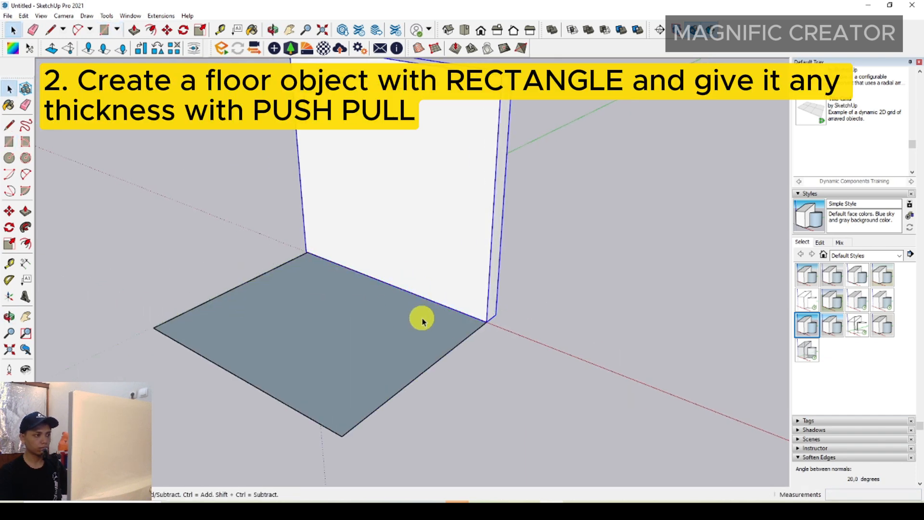
key("p")
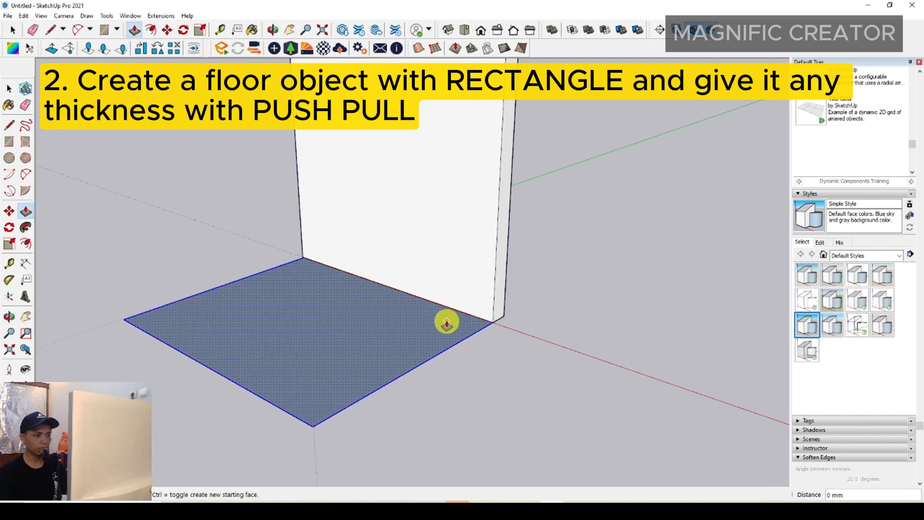
left_click(446, 322)
left_click(453, 333)
key("space")
triple_click(461, 324)
right_click(461, 325)
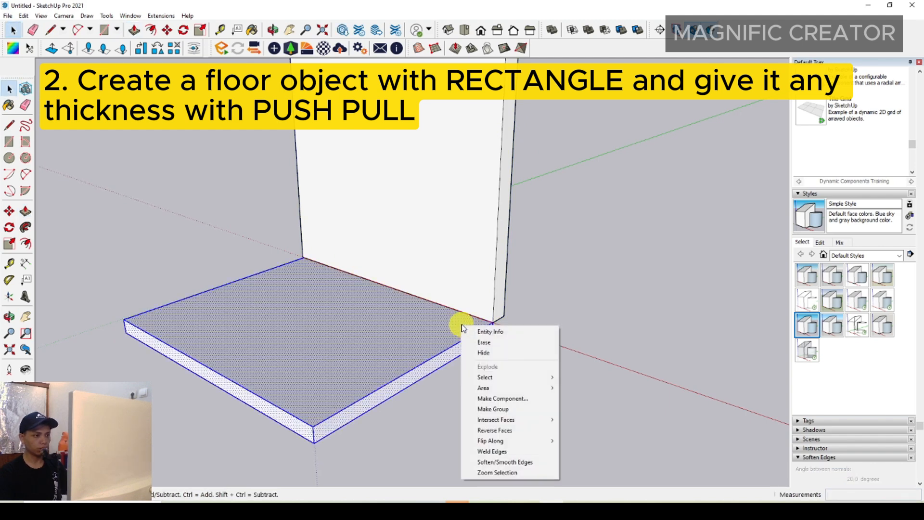
left_click(492, 408)
Draw a horizontal shelf rectangle about 1521 by 305 mm on the lower part of the wall's front face.
scroll(377, 343, "down", 2)
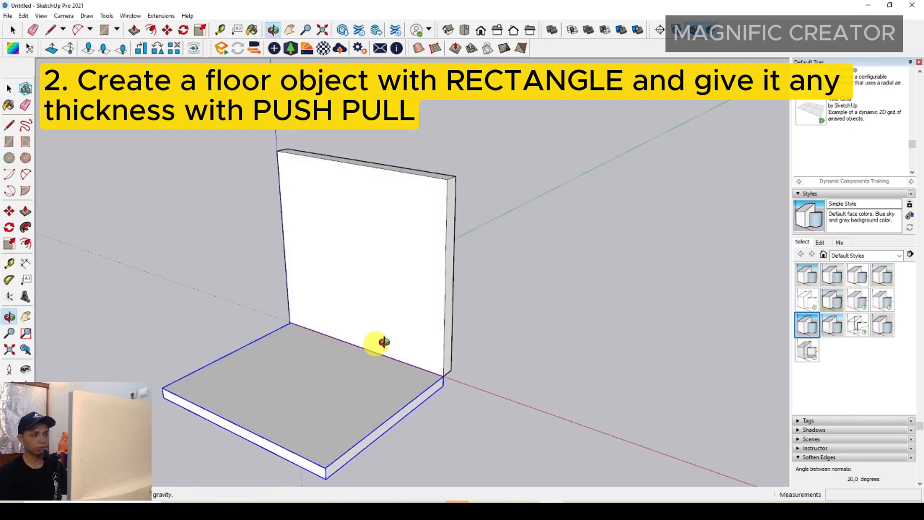
scroll(307, 297, "up", 5)
scroll(354, 295, "up", 1)
mouse_move(355, 296)
middle_mouse_down()
mouse_move(382, 336)
mouse_move(398, 310)
mouse_move(309, 322)
mouse_move(406, 319)
mouse_move(367, 308)
middle_mouse_up()
middle_click_drag(221, 334, 290, 317)
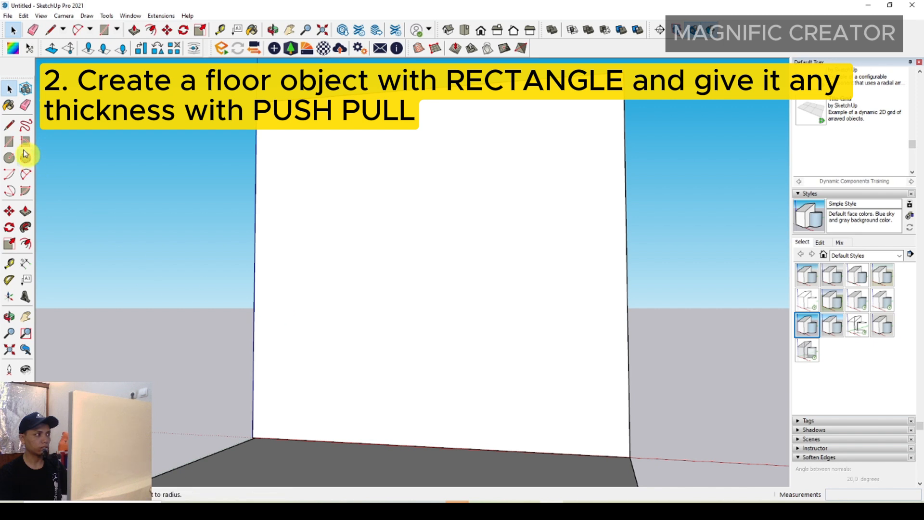
scroll(378, 343, "up", 1)
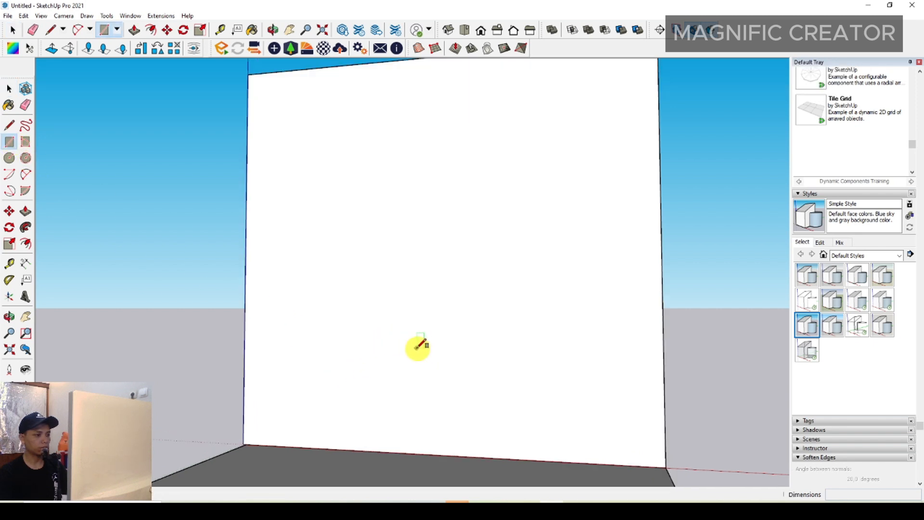
left_click(384, 357)
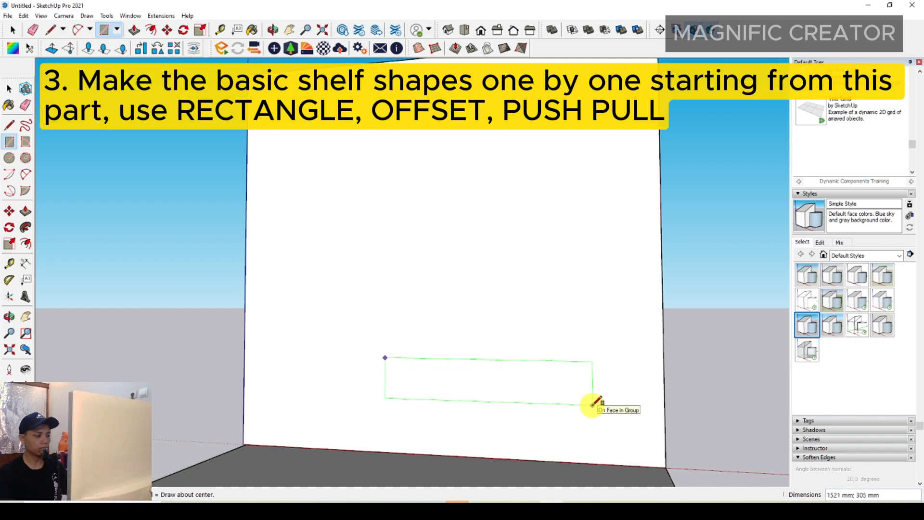
left_click(593, 402)
Offset the shelf rectangle's outline inward by about 21 mm.
middle_click_drag(528, 392, 445, 372)
middle_click_drag(380, 378, 392, 362)
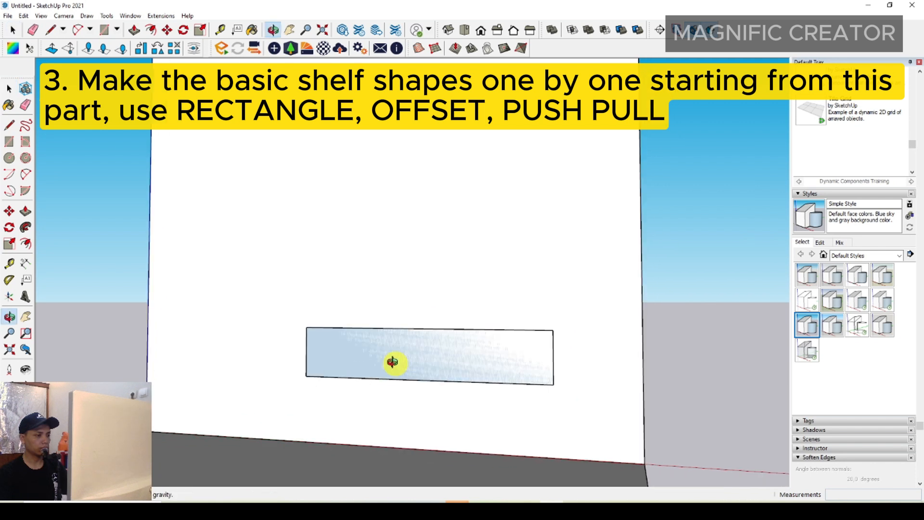
middle_click_drag(321, 377, 409, 294)
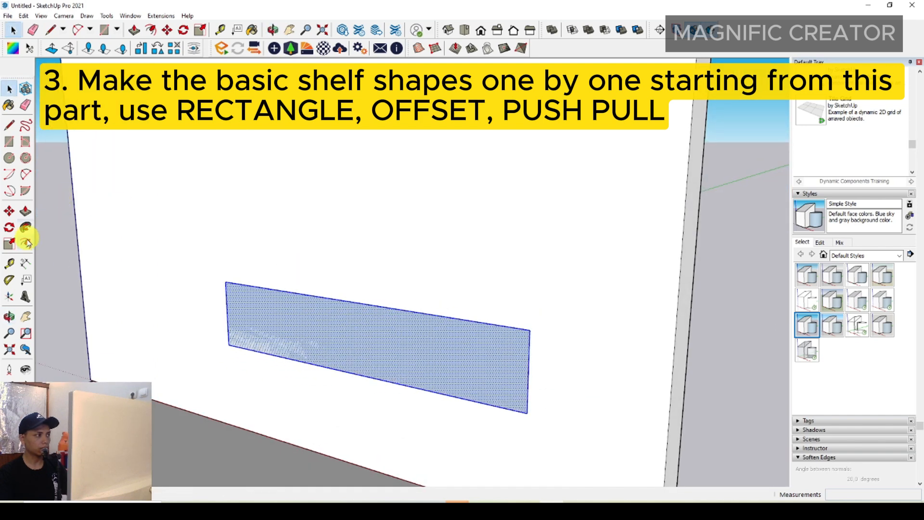
left_click(27, 247)
scroll(366, 361, "up", 2)
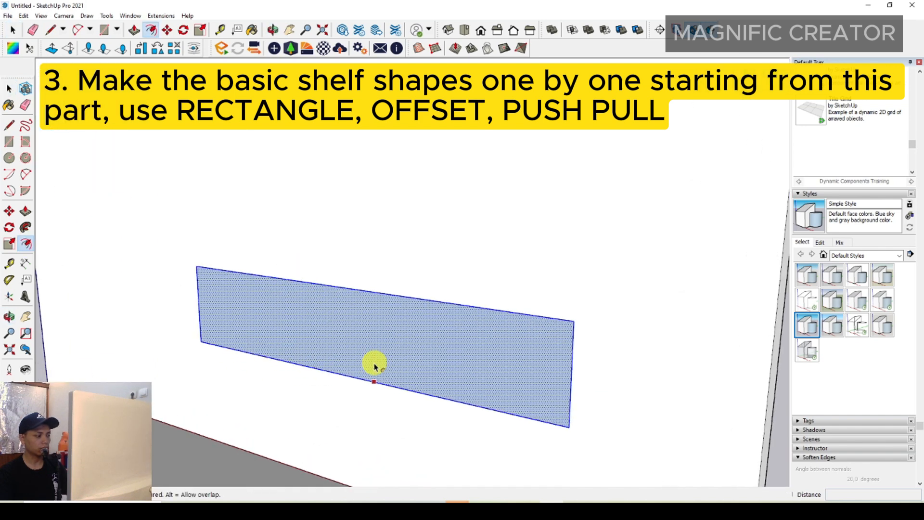
scroll(393, 308, "up", 2)
left_click(393, 294)
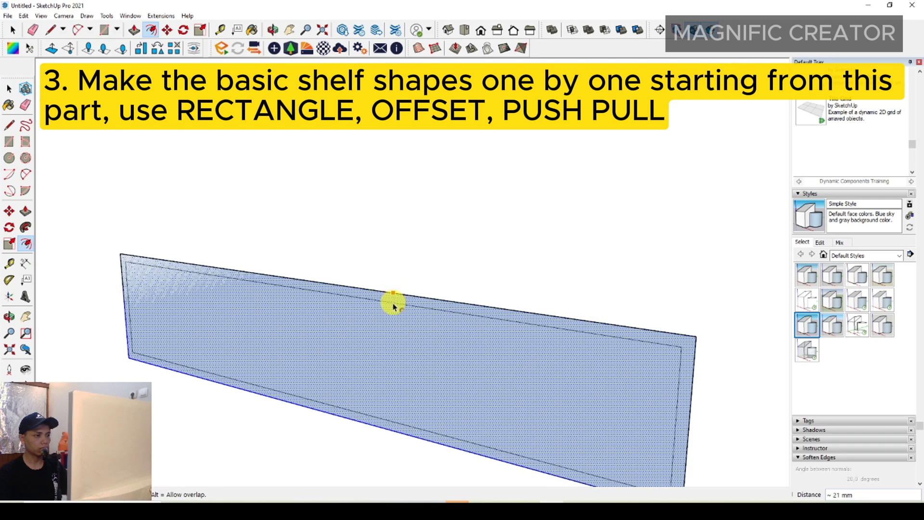
left_click(392, 308)
key("space")
Delete the inner face of the offset shelf rectangle, leaving only the frame.
right_click(383, 330)
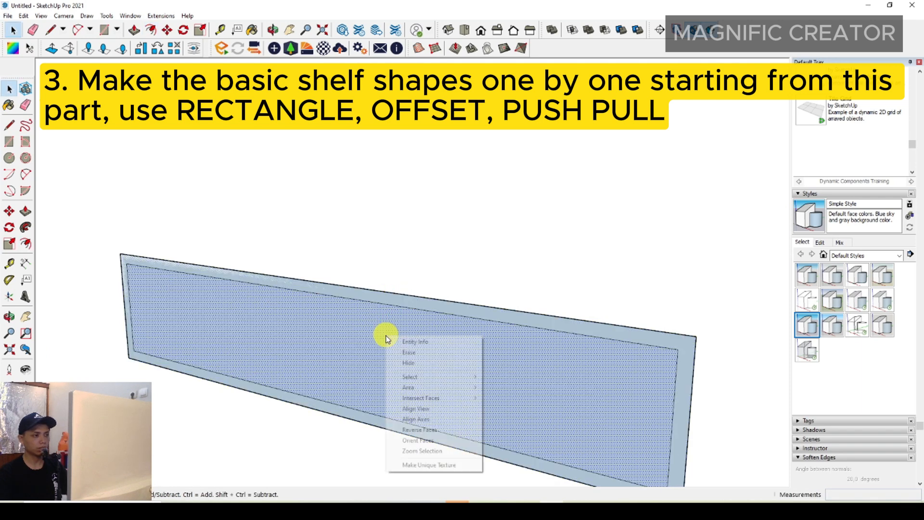
left_click(414, 353)
scroll(432, 308, "down", 3)
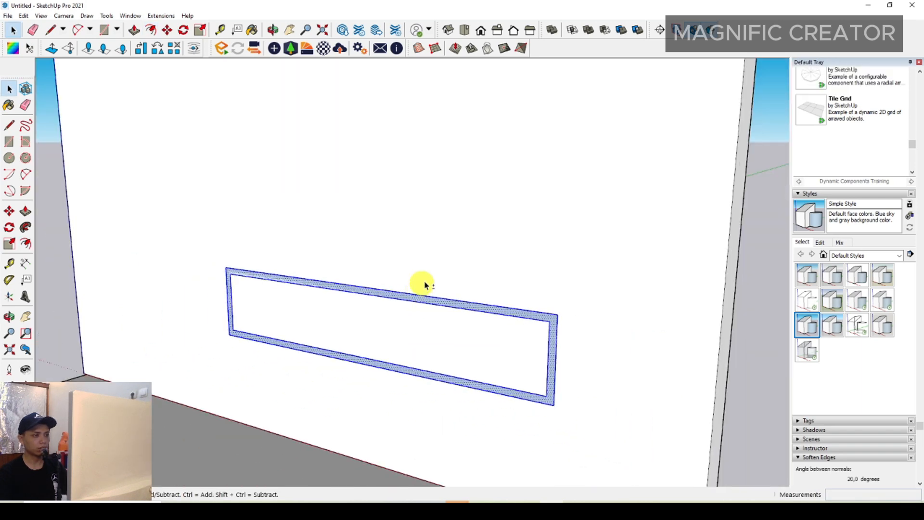
Extrude the shelf frame outward from the wall by about 310 mm with Push/Pull.
middle_click_drag(423, 282, 203, 229)
left_click(357, 276)
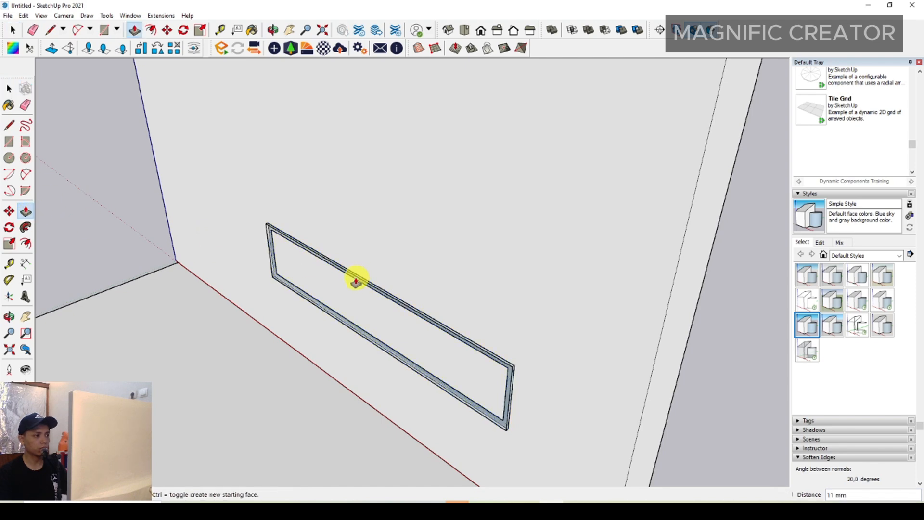
key("space")
scroll(385, 291, "up", 4)
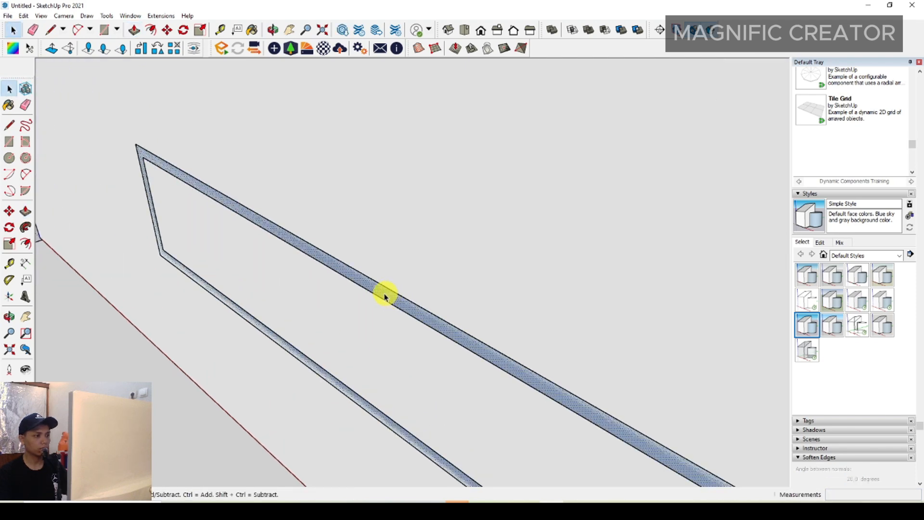
key("p")
left_click(371, 295)
scroll(337, 308, "down", 3)
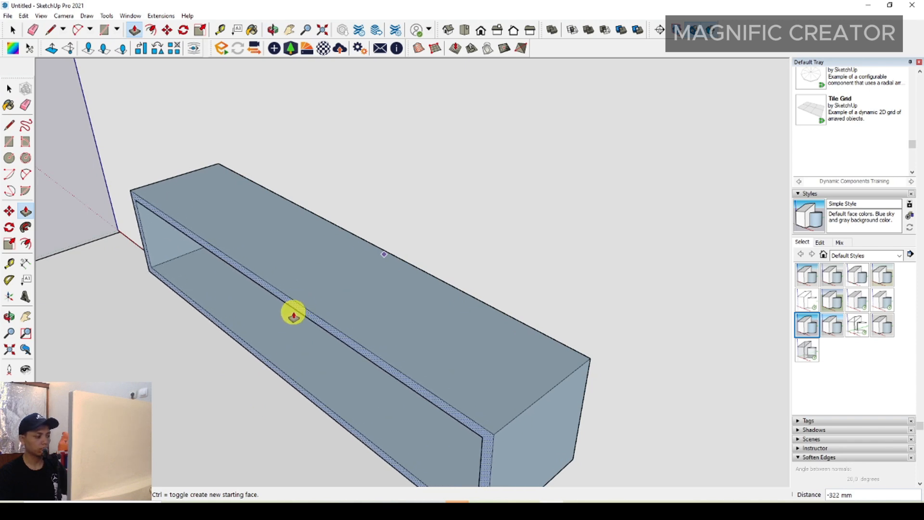
left_click(298, 314)
key("space")
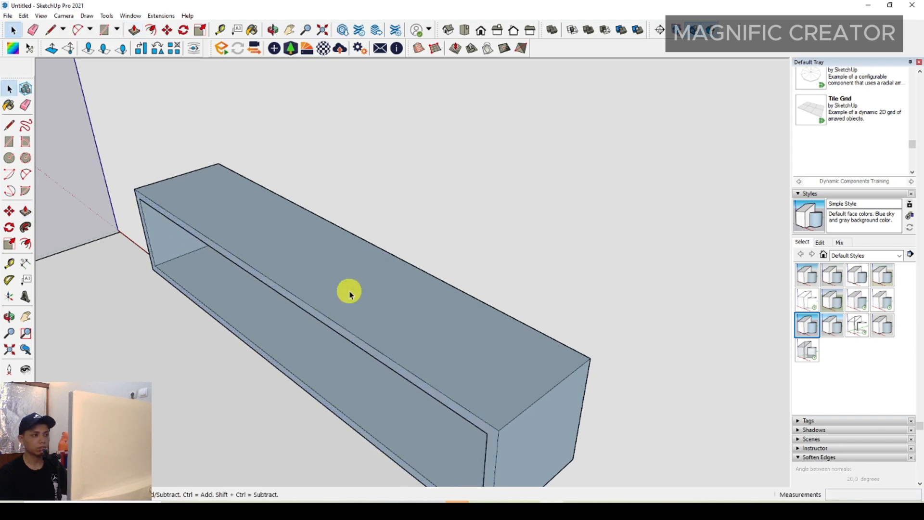
Select the entire shelf frame and make it a group.
triple_click(349, 290)
right_click(349, 291)
left_click(386, 377)
Draw a second cabinet rectangle about 830 by 330 mm on the wall, overlapping the lower left end of the shelf frame.
scroll(421, 307, "down", 2)
middle_click_drag(420, 307, 500, 228)
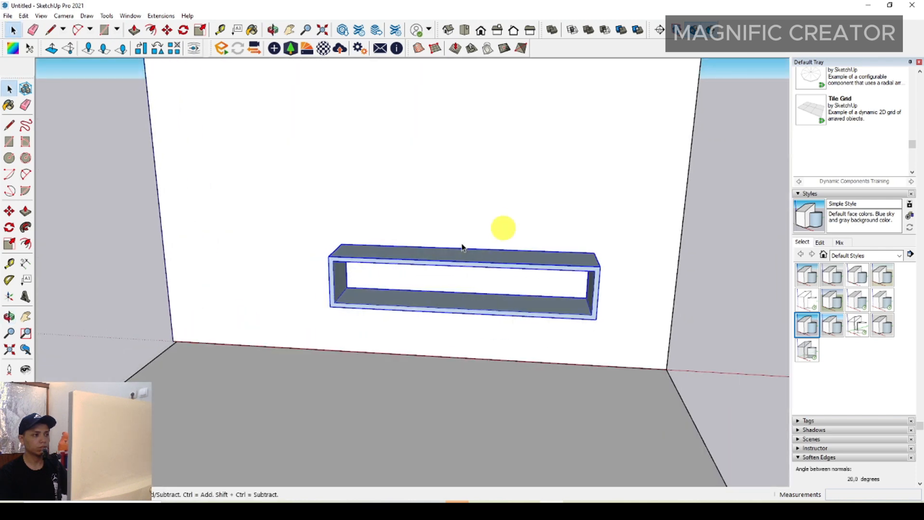
scroll(332, 303, "up", 4)
middle_click_drag(355, 292, 429, 222)
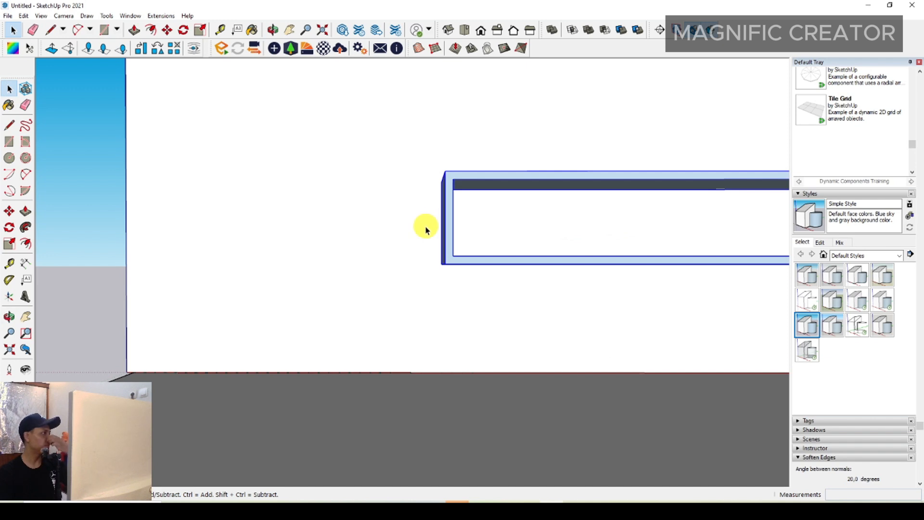
middle_click_drag(485, 255, 455, 265)
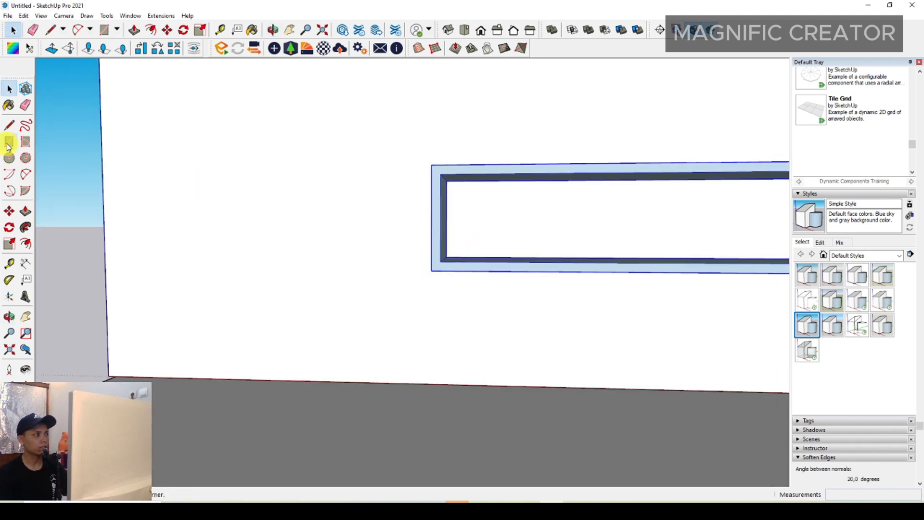
left_click(269, 322)
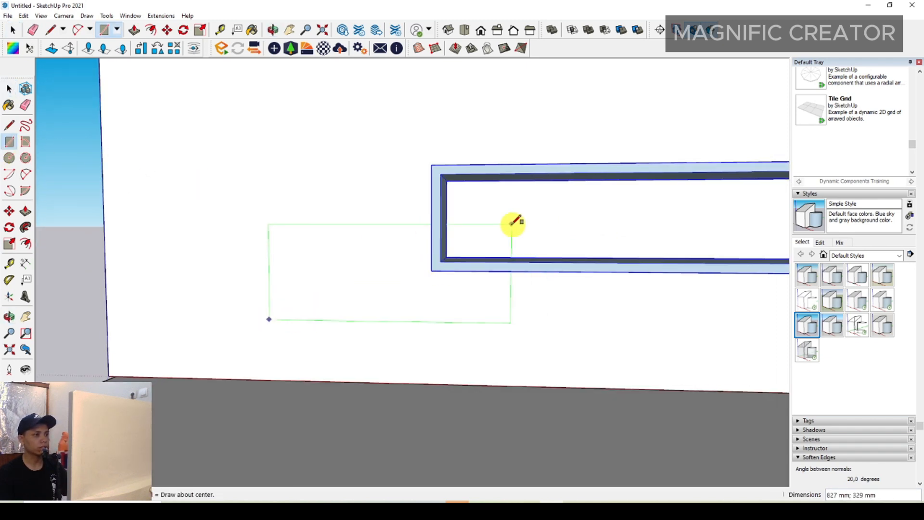
left_click(527, 219)
key("space")
Extrude the second cabinet rectangle 308 mm outward, flush with the front of the shelf frame.
middle_click_drag(526, 225, 481, 246)
key("p")
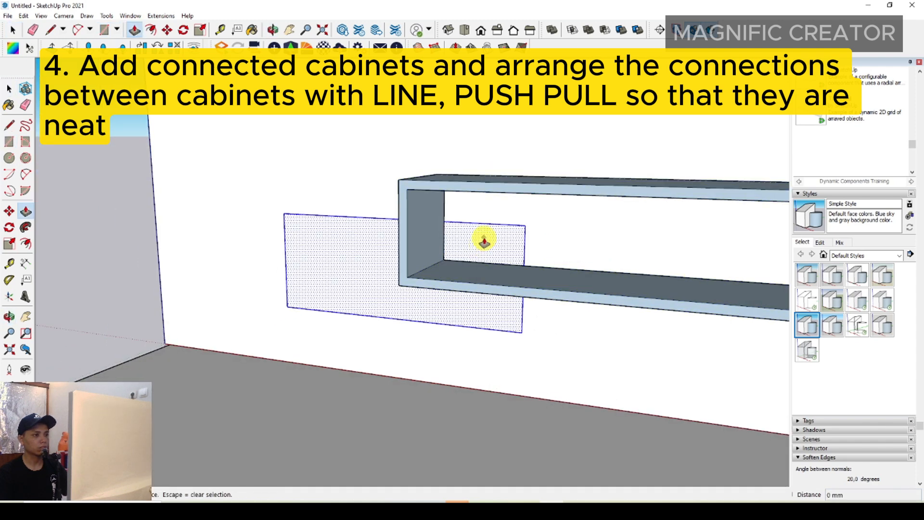
left_click(479, 233)
left_click(409, 212)
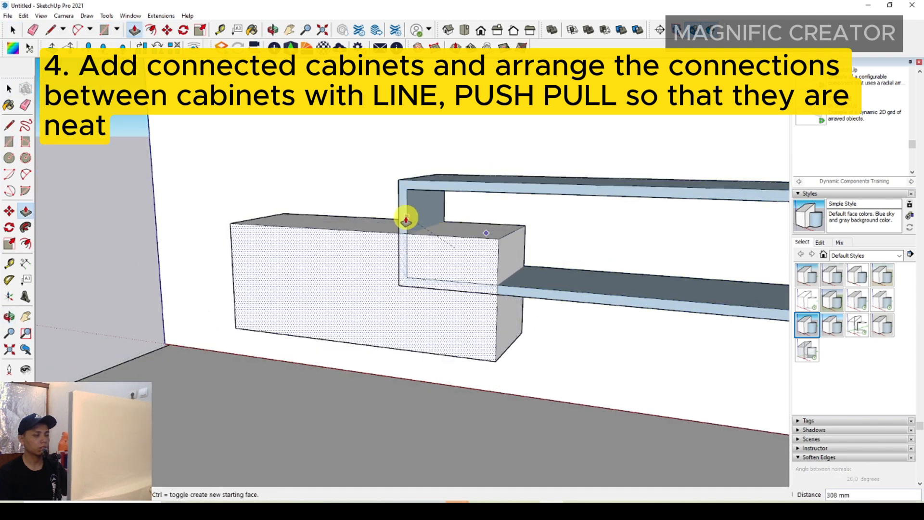
key("space")
Offset the second cabinet's front face inward by about 14 mm and push the inner face back about 185 mm.
middle_click_drag(409, 213, 448, 255)
scroll(453, 255, "up", 5)
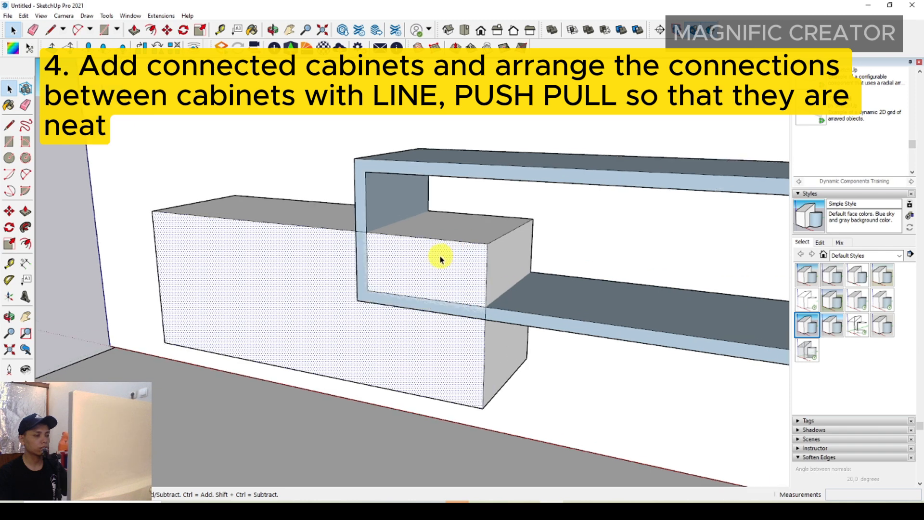
left_click(397, 252)
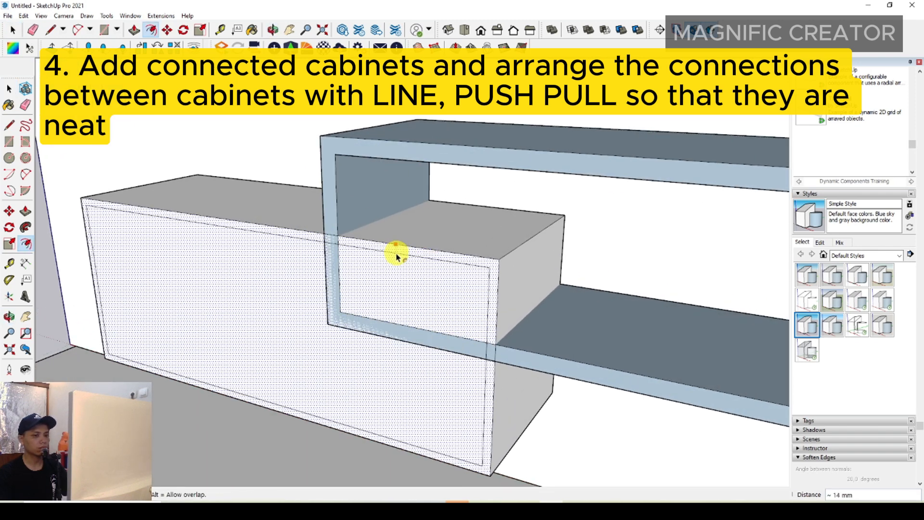
left_click(397, 258)
key("p")
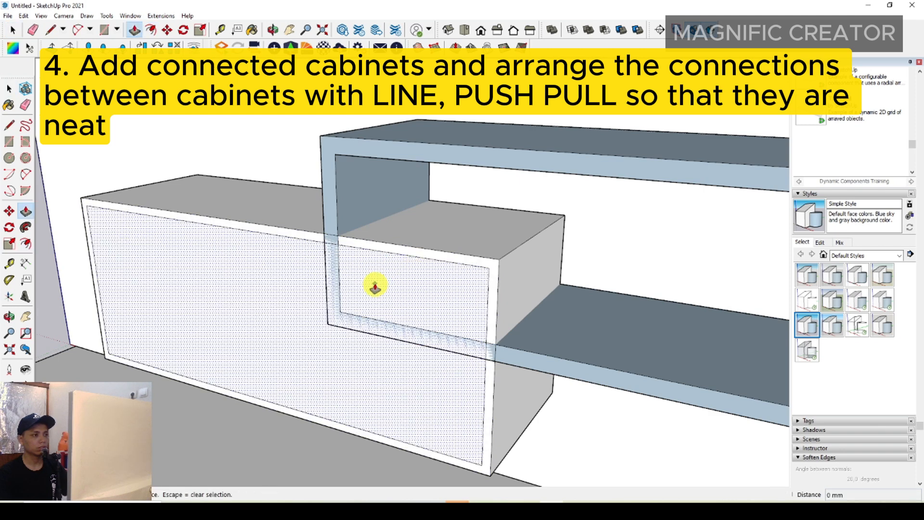
left_click(371, 284)
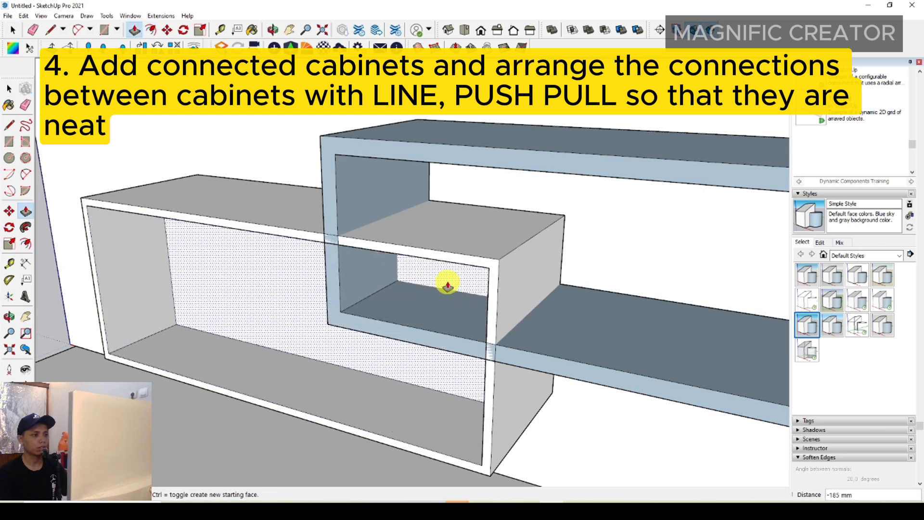
left_click(448, 285)
key("space")
Select the entire second cabinet and make it a group.
triple_click(423, 253)
right_click(473, 243)
left_click(510, 338)
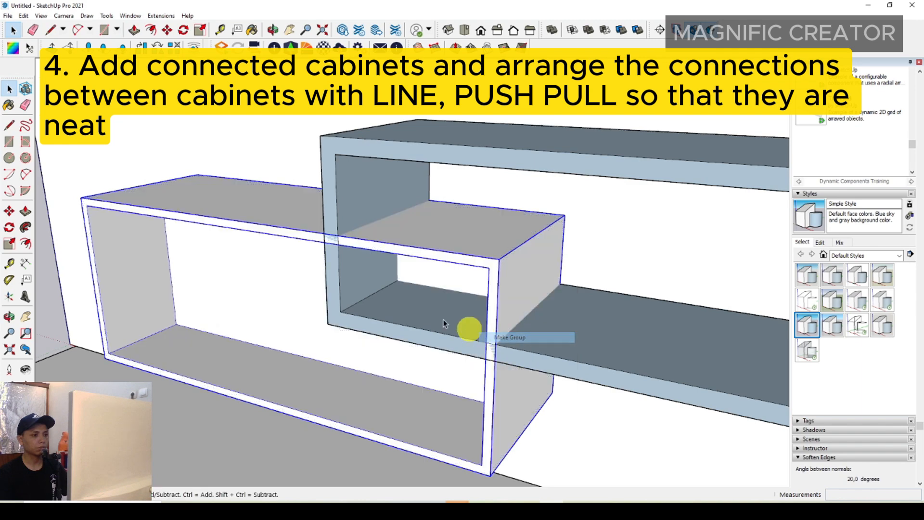
Open the shelf frame for editing and draw lines across its front face where the second cabinet's edges cross it.
middle_click_drag(444, 320, 531, 272)
scroll(575, 284, "up", 3)
triple_click(634, 273)
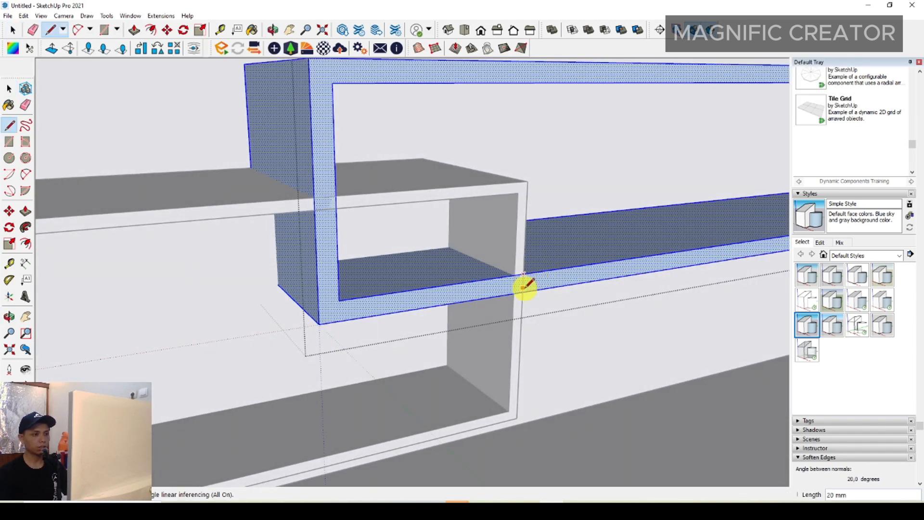
key("space")
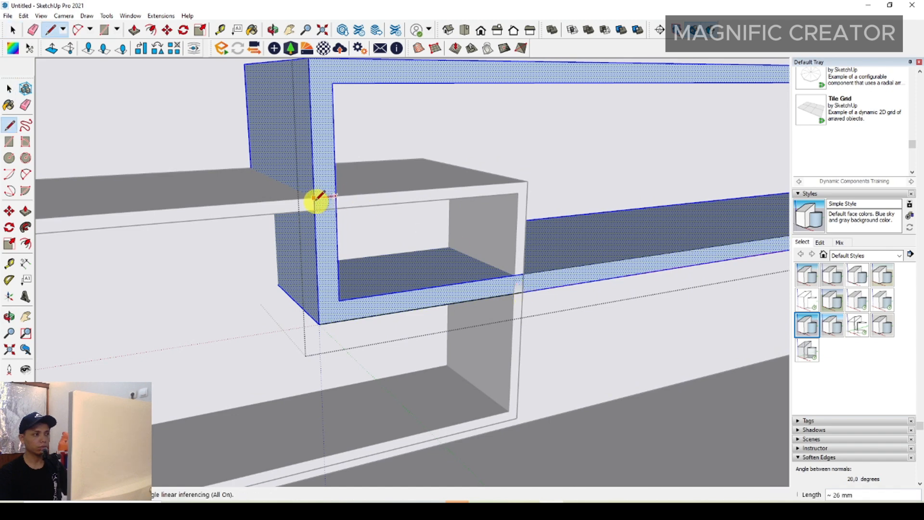
Push the overlapped corner section of the shelf frame back through its full depth and erase the leftover edges.
key("p")
left_click(329, 262)
left_click(251, 245)
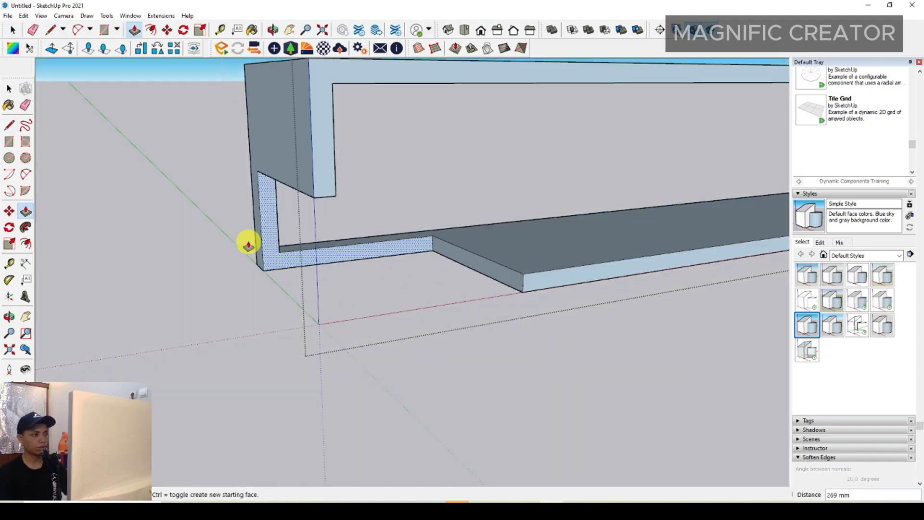
key("e")
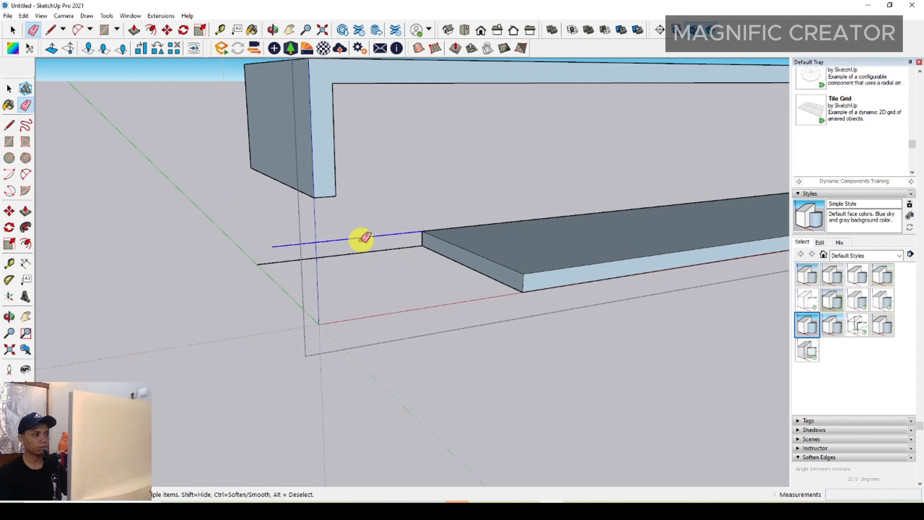
left_click_drag(359, 276, 366, 272)
key("space")
Draw a line across the narrow rear edge of the shelf frame's shortened side panel and leave the frame's group.
scroll(371, 283, "down", 3)
middle_click_drag(392, 263, 715, 255)
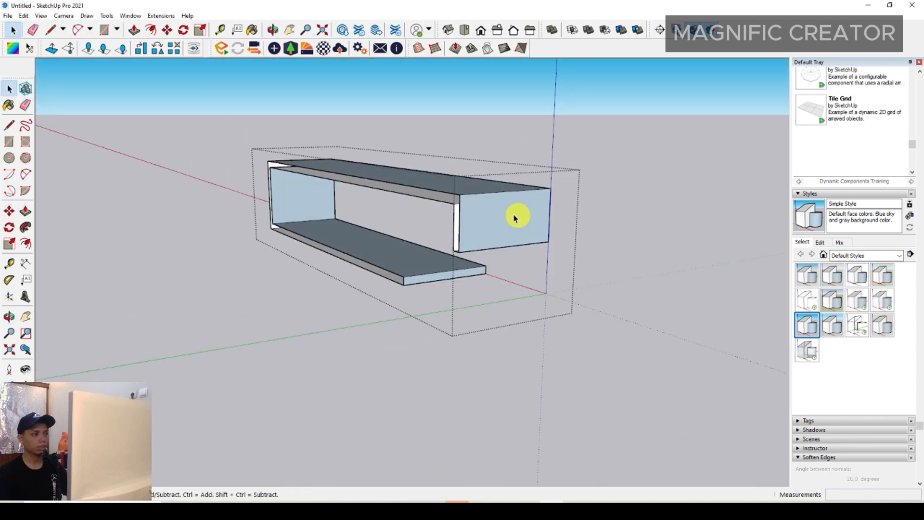
middle_click_drag(483, 214, 483, 228)
scroll(484, 230, "up", 2)
key("l")
scroll(461, 211, "up", 1)
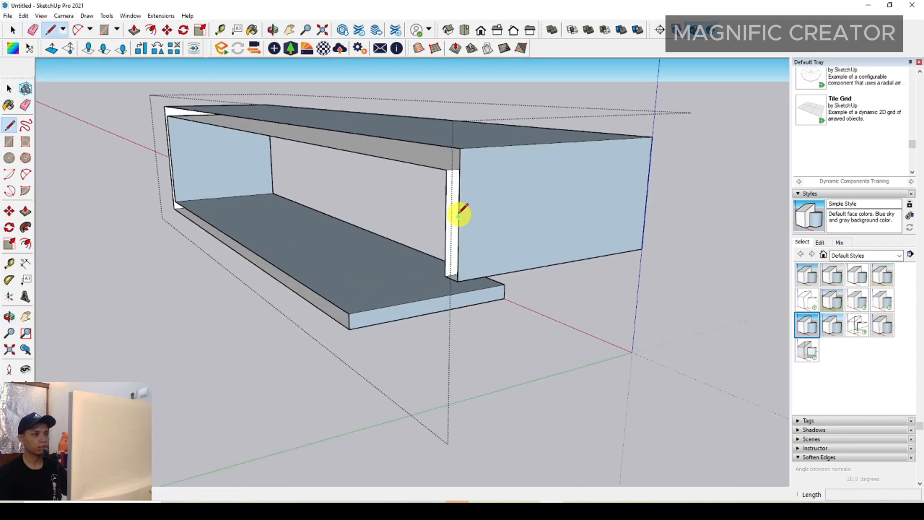
left_click(447, 209)
key("space")
middle_click_drag(454, 212, 347, 204)
middle_click_drag(688, 218, 418, 186)
scroll(462, 211, "down", 3)
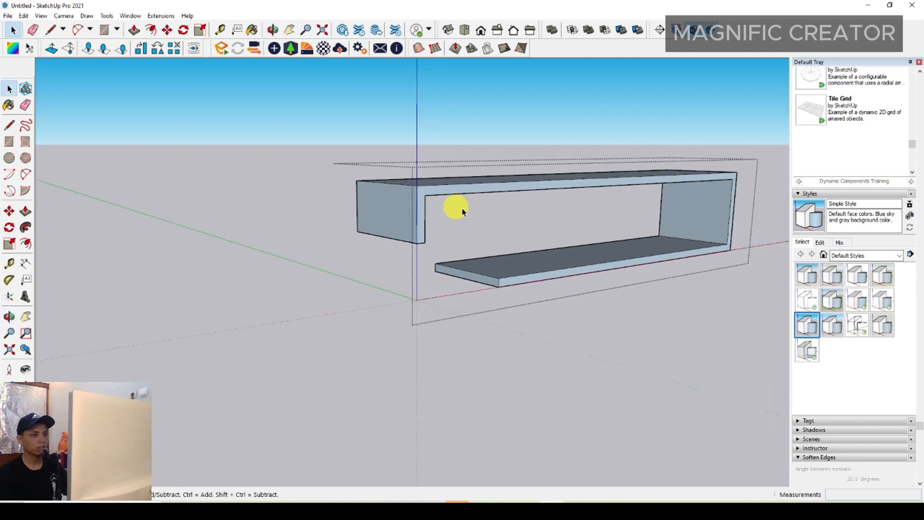
middle_click_drag(463, 210, 444, 289)
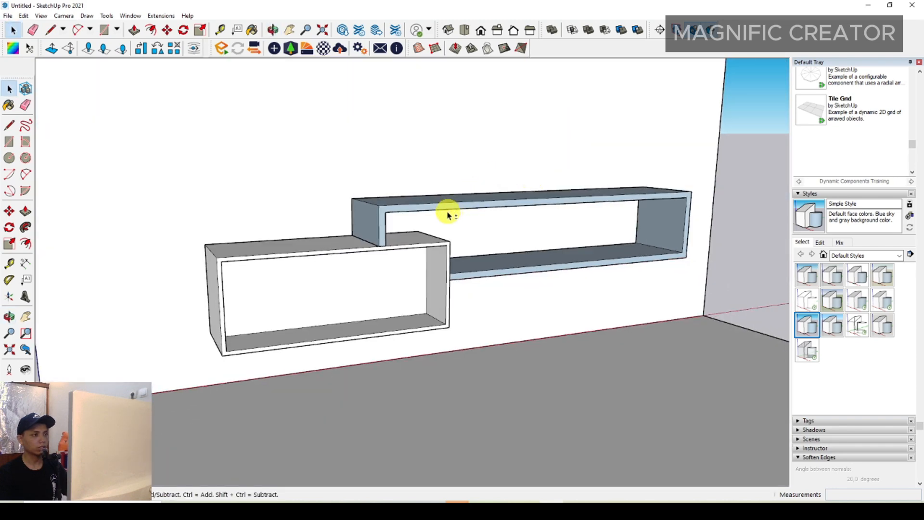
Draw a rectangle covering the second cabinet's front opening, between the opposite inner corners of its frame.
middle_click_drag(448, 209, 326, 328)
scroll(325, 328, "up", 2)
scroll(152, 313, "up", 2)
key("r")
left_click(159, 279)
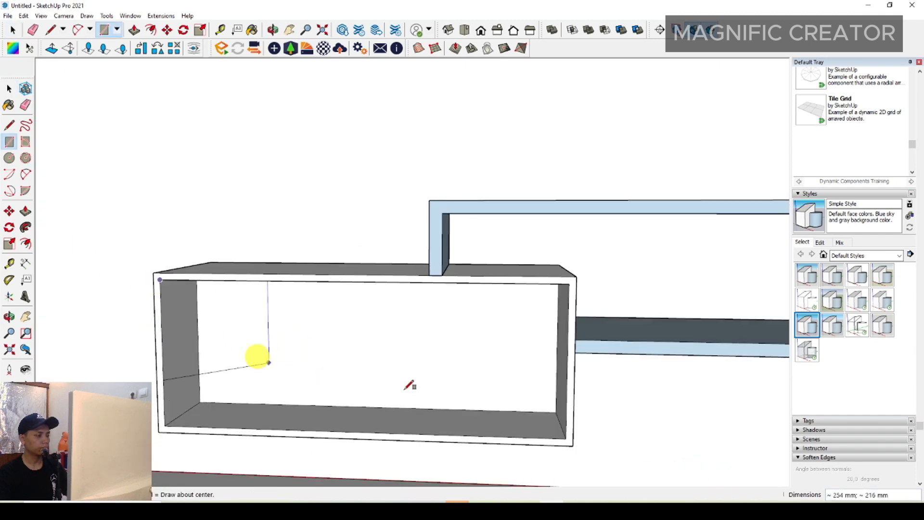
left_click(567, 439)
scroll(475, 315, "down", 2)
middle_click_drag(475, 313, 434, 350)
key("space")
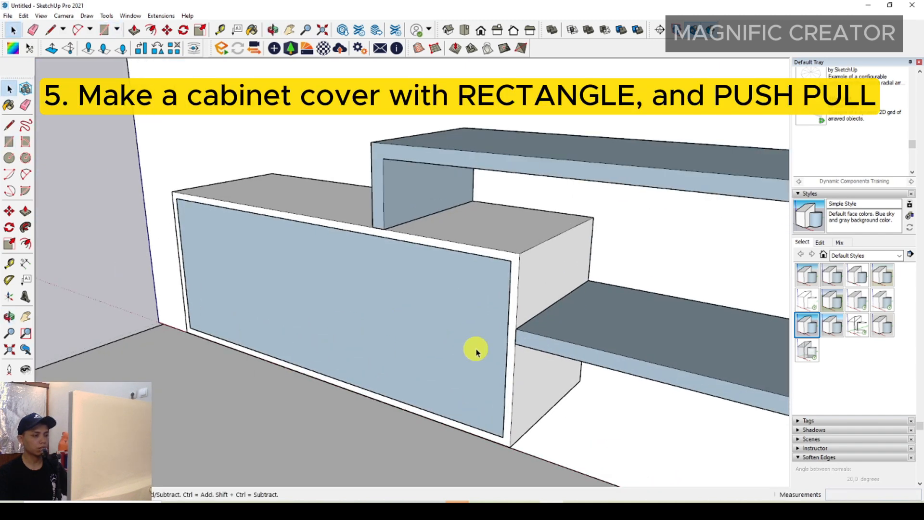
Extrude the second cabinet's cover 14 mm outward and make the whole cover a group.
scroll(475, 352, "up", 2)
left_click(475, 295)
key("p")
left_click(487, 262)
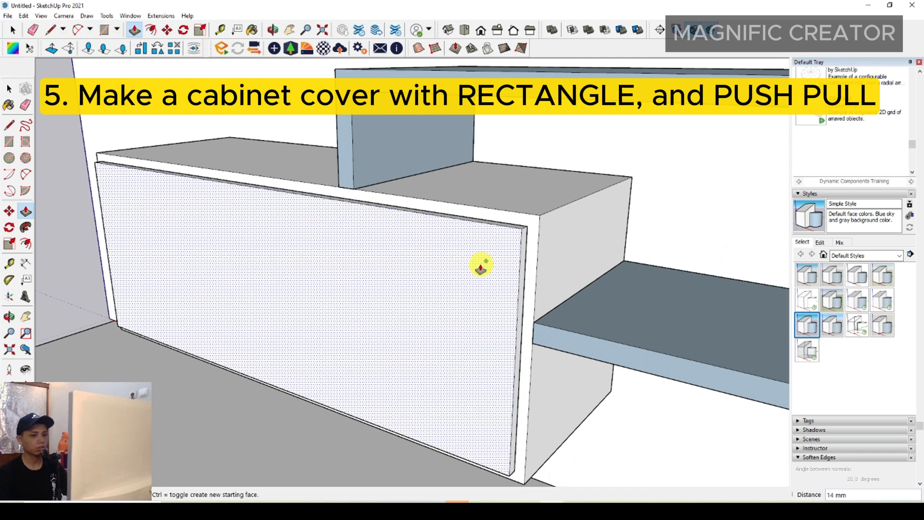
left_click(480, 267)
key("space")
triple_click(489, 264)
right_click(491, 265)
left_click(525, 346)
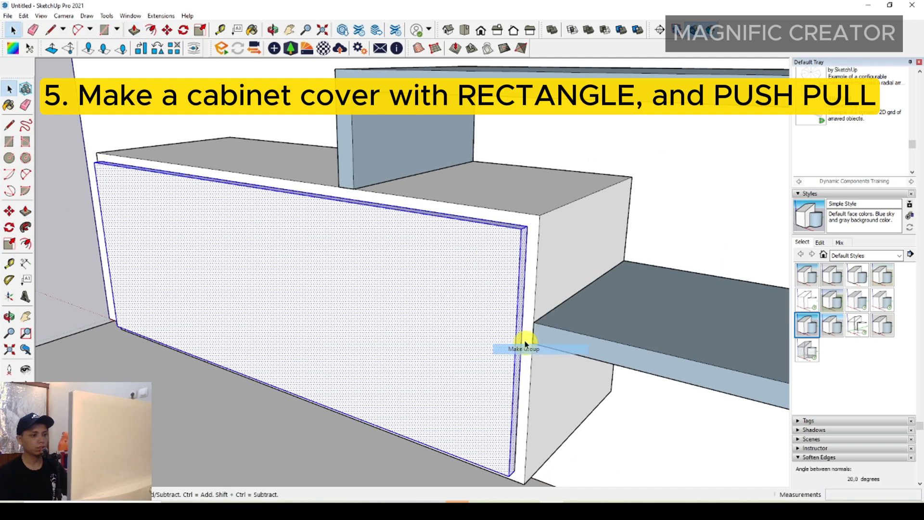
Move the cover back by its own thickness so it sits flush inside the second cabinet's frame.
scroll(457, 318, "up", 5)
left_click(9, 210)
scroll(375, 276, "up", 1)
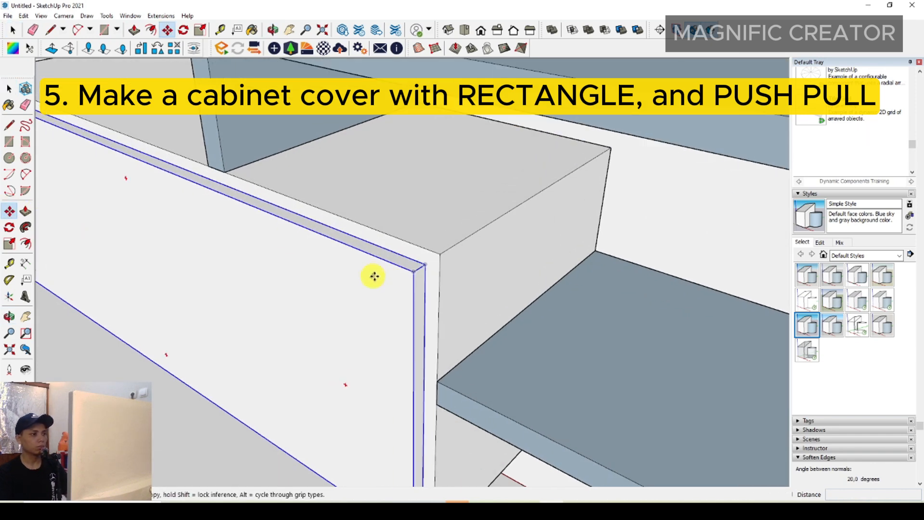
left_click(413, 273)
left_click(424, 264)
key("space")
scroll(420, 289, "down", 6)
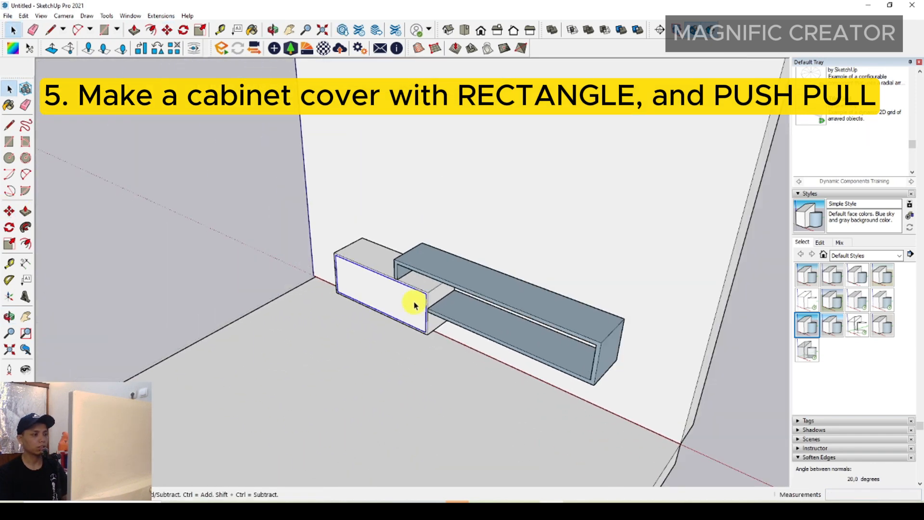
Draw a third cabinet rectangle on the wall above the lower cabinet and the shelf frame.
middle_click_drag(415, 305, 512, 246)
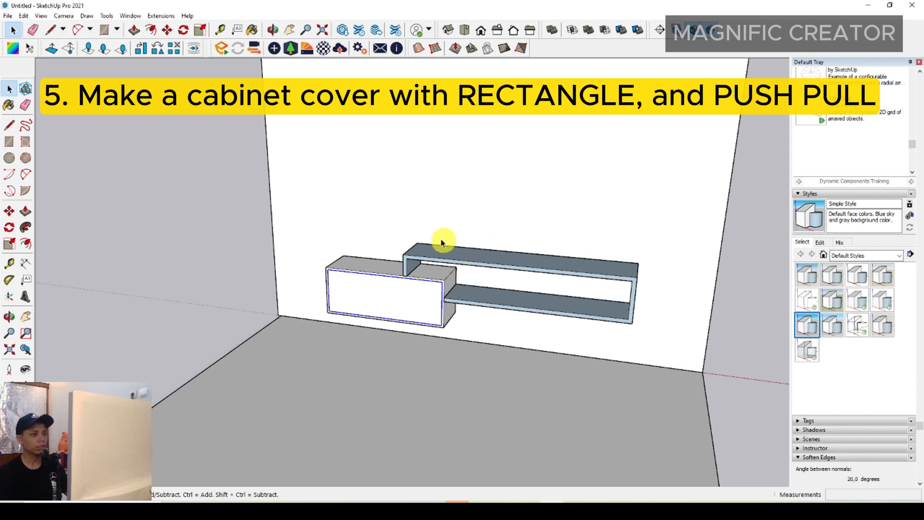
middle_click_drag(421, 233, 354, 265)
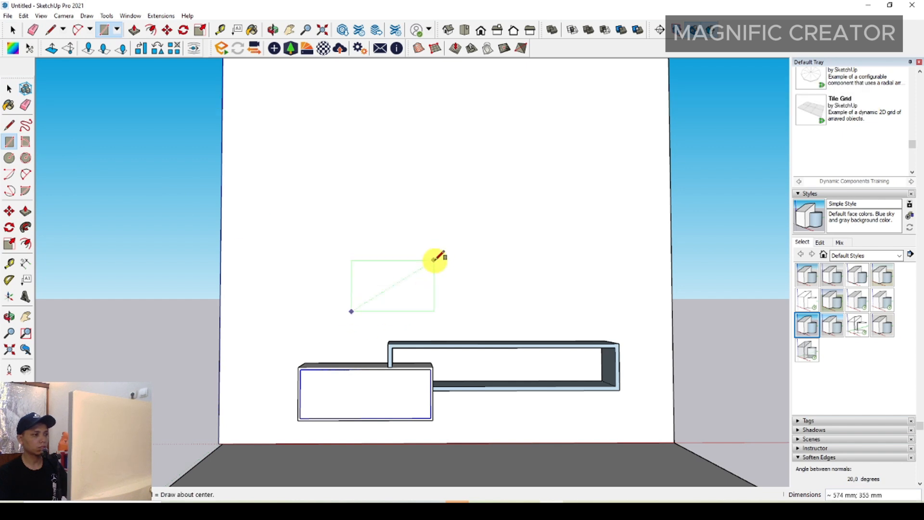
left_click(459, 265)
key("space")
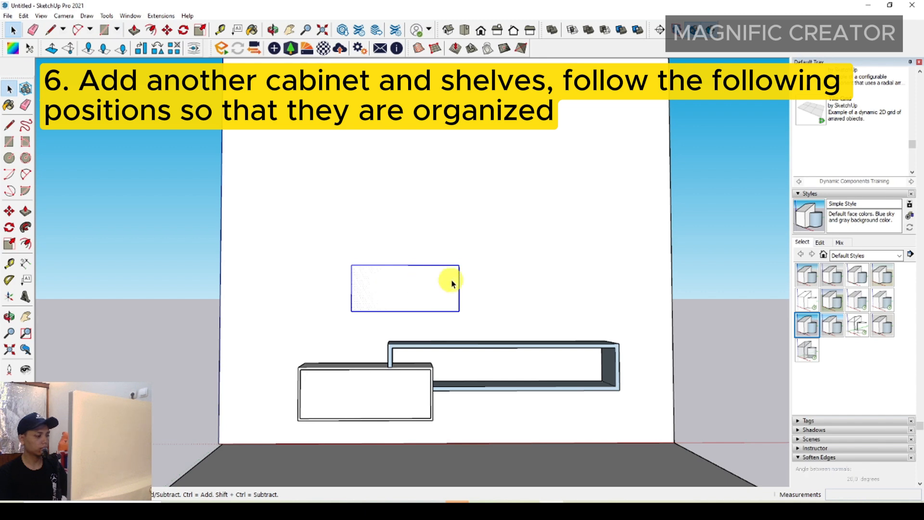
Offset the third cabinet's rectangle inward by about 17 mm and delete the inner face.
middle_click_drag(452, 284, 432, 299)
scroll(435, 264, "up", 4)
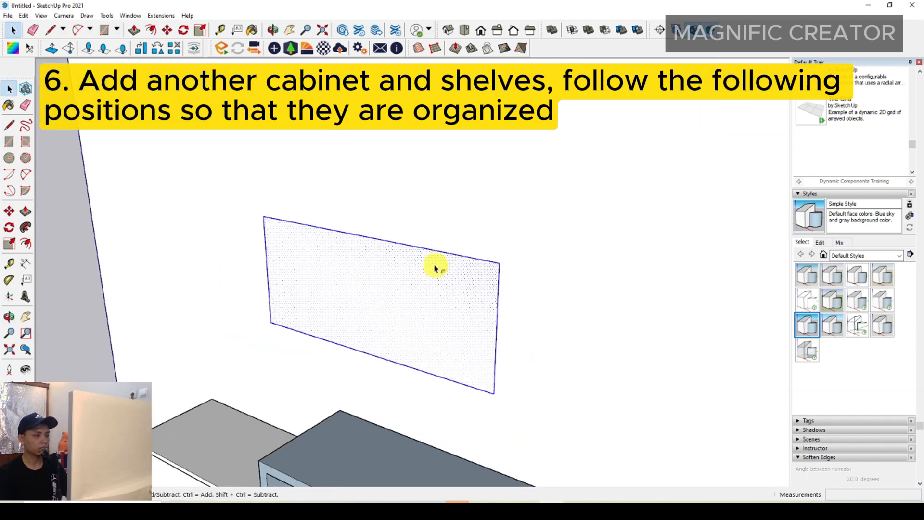
key("f")
left_click(435, 265)
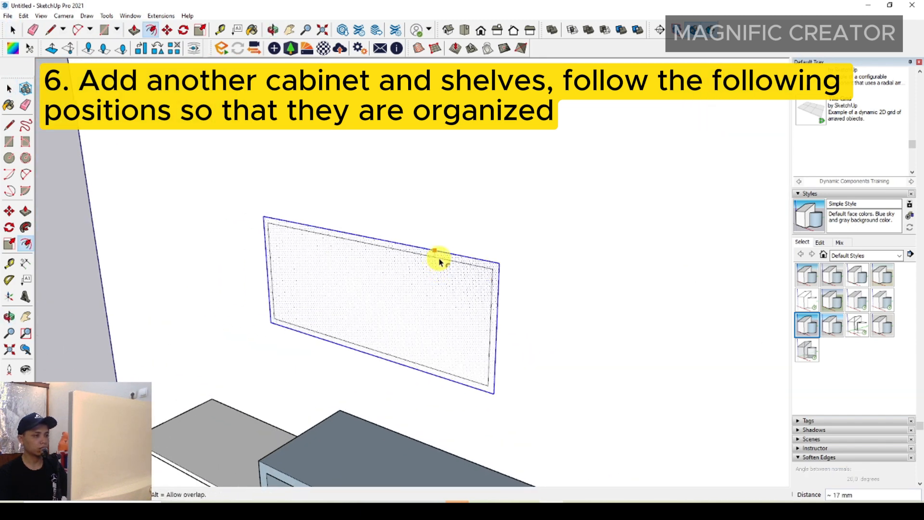
left_click(441, 262)
key("space")
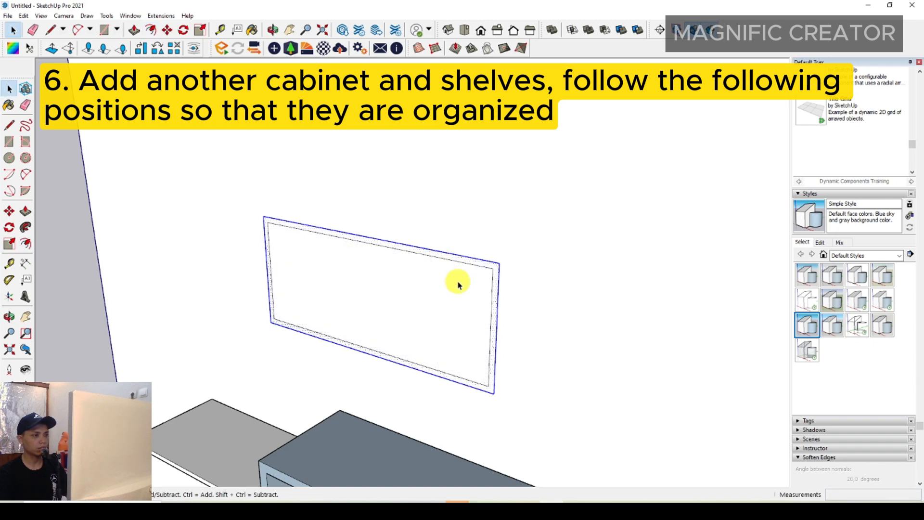
right_click(467, 283)
left_click(481, 298)
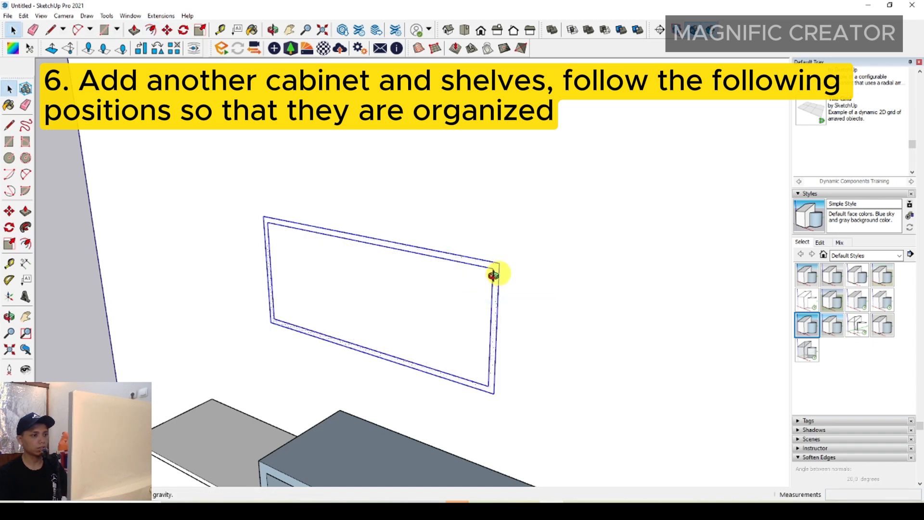
Extrude the third cabinet's border outward, flush with the front of the shelf below, and make the cabinet a group.
middle_click_drag(493, 275, 479, 286)
scroll(456, 289, "down", 1)
left_click(455, 288)
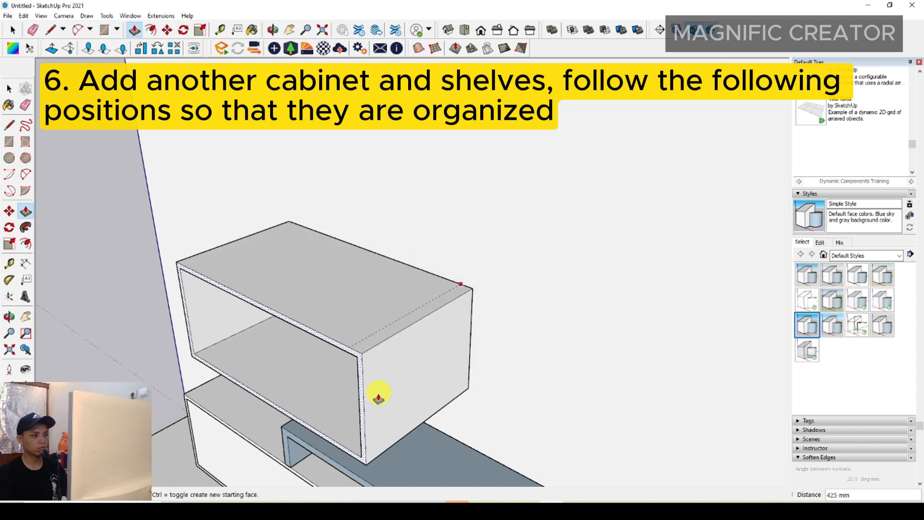
left_click(366, 483)
key("space")
triple_click(431, 321)
right_click(431, 321)
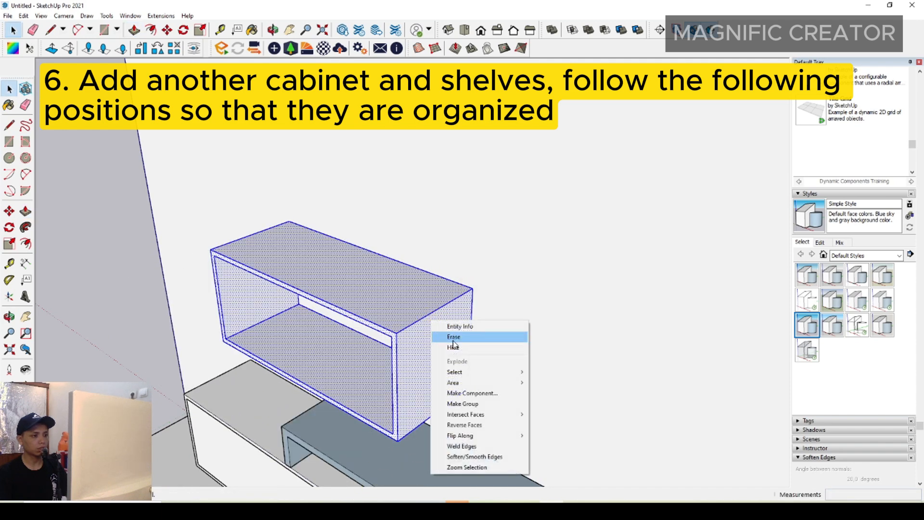
left_click(465, 406)
Draw a rectangle covering the upper cabinet's front opening, between the opposite inner corners of its frame.
middle_click_drag(386, 341, 423, 308)
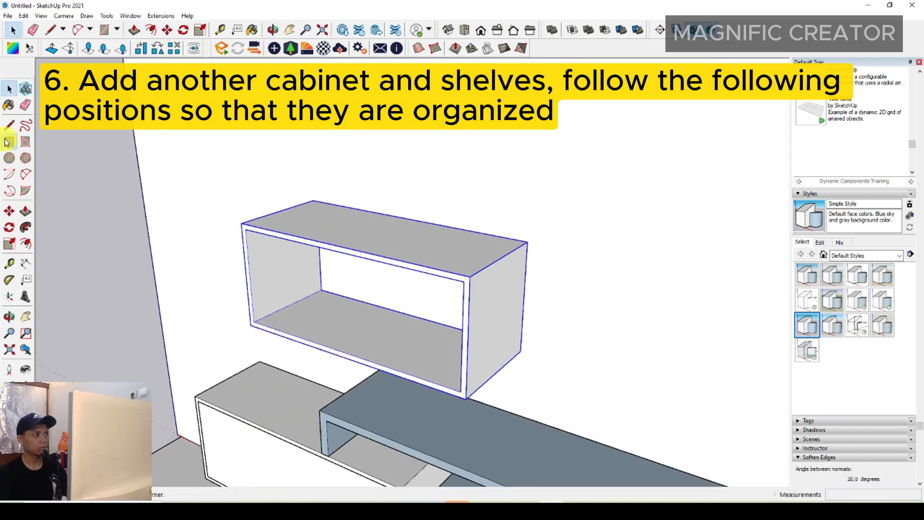
left_click(6, 142)
scroll(258, 248, "up", 2)
left_click(239, 222)
scroll(373, 313, "down", 2)
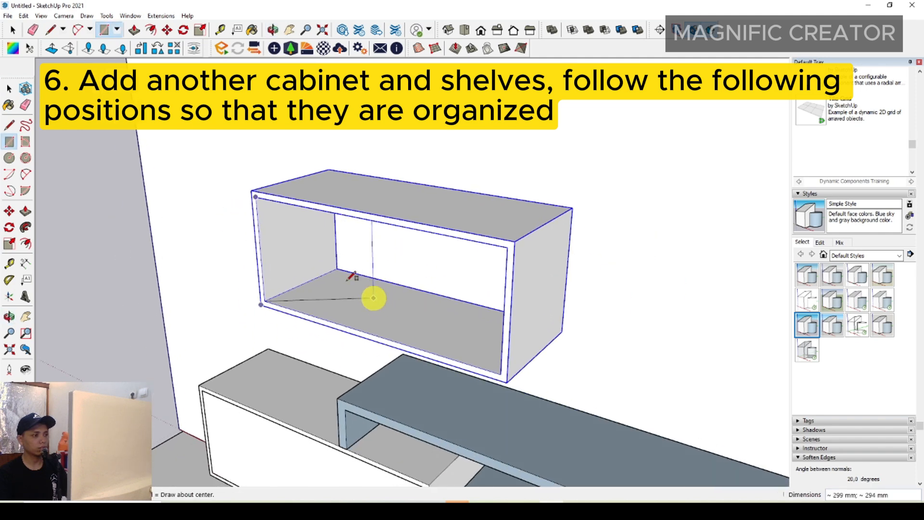
scroll(272, 212, "up", 3)
scroll(237, 185, "down", 2)
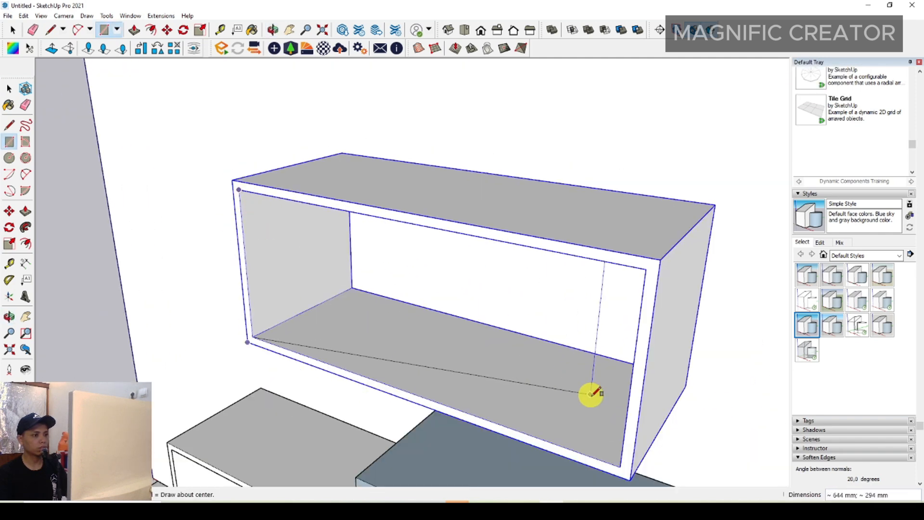
left_click(620, 467)
key("space")
Extrude the upper cabinet's cover slightly outward and make the whole cover a group.
left_click(528, 310)
middle_click_drag(528, 310, 383, 256)
scroll(498, 315, "up", 1)
left_click(26, 211)
scroll(439, 254, "up", 2)
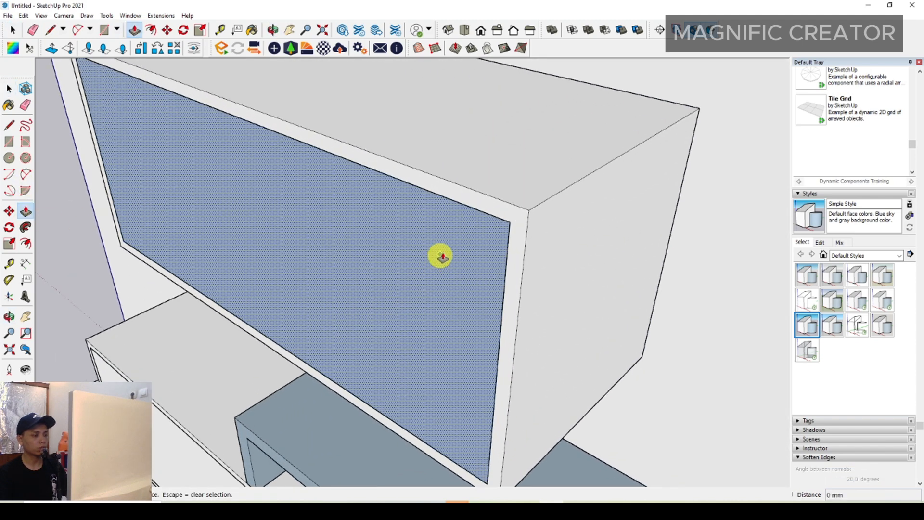
left_click(439, 254)
key("space")
triple_click(480, 235)
right_click(481, 234)
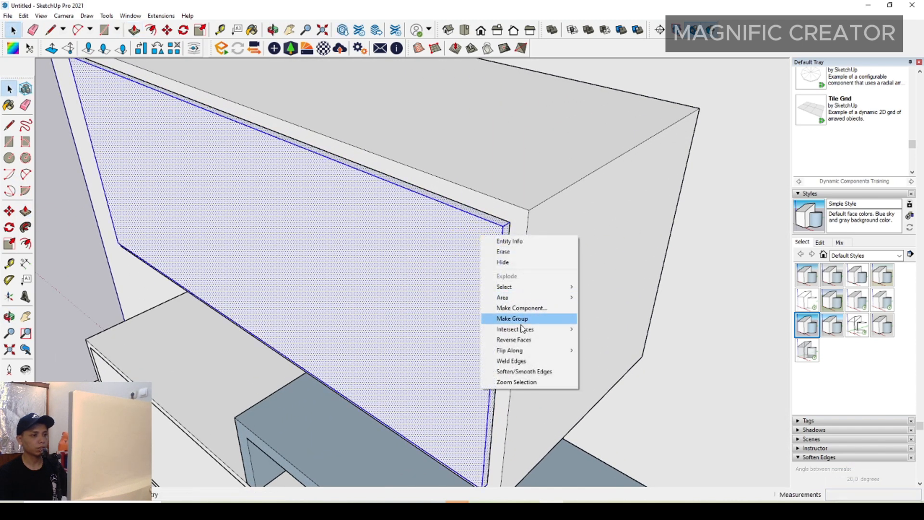
left_click(521, 321)
Move the upper cabinet's cover back by its own thickness so it sits flush inside the frame.
left_click(10, 213)
scroll(488, 248, "up", 2)
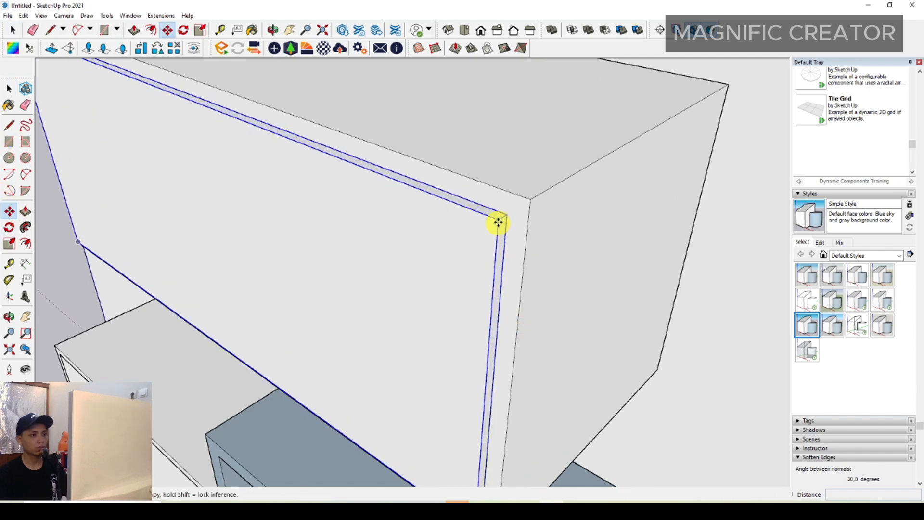
left_click(501, 220)
left_click(509, 214)
key("space")
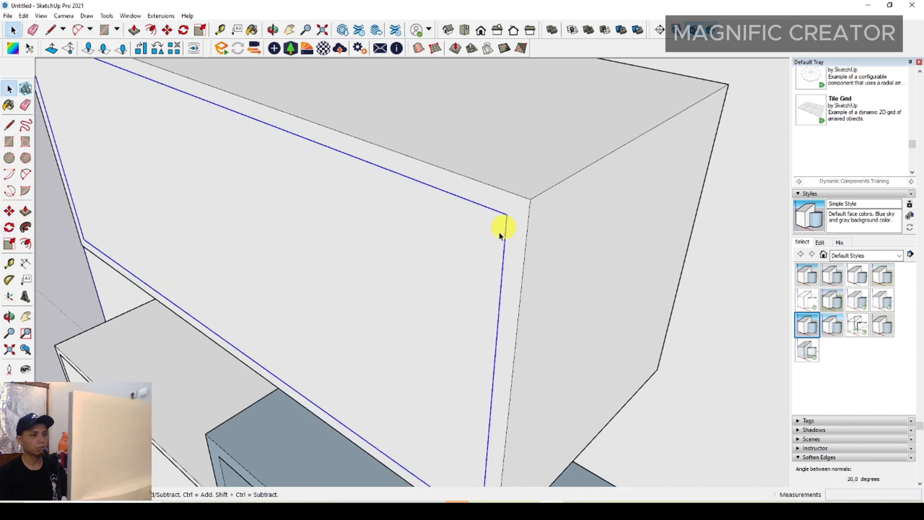
scroll(500, 232, "down", 5)
Group the upper cabinet with its cover and turn the group into a component with the default settings.
middle_click_drag(364, 280, 508, 261)
right_click(508, 261)
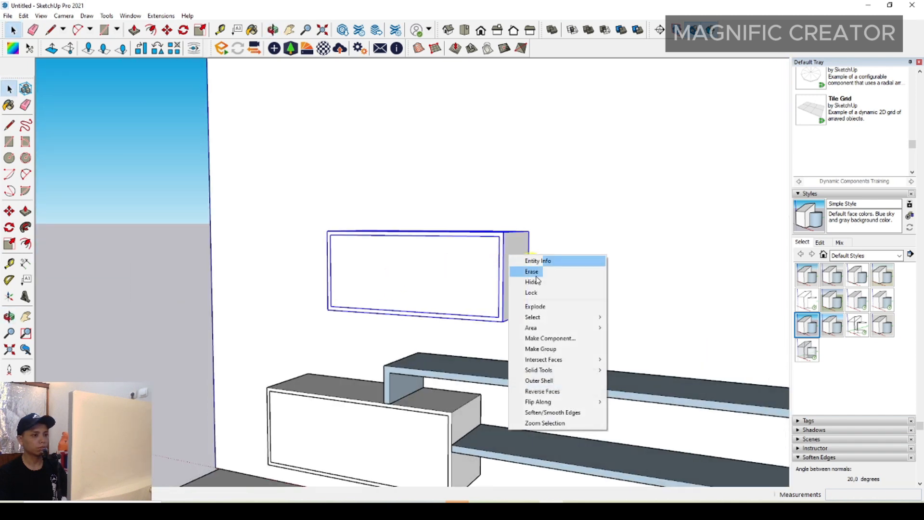
left_click(552, 348)
right_click(507, 256)
left_click(545, 344)
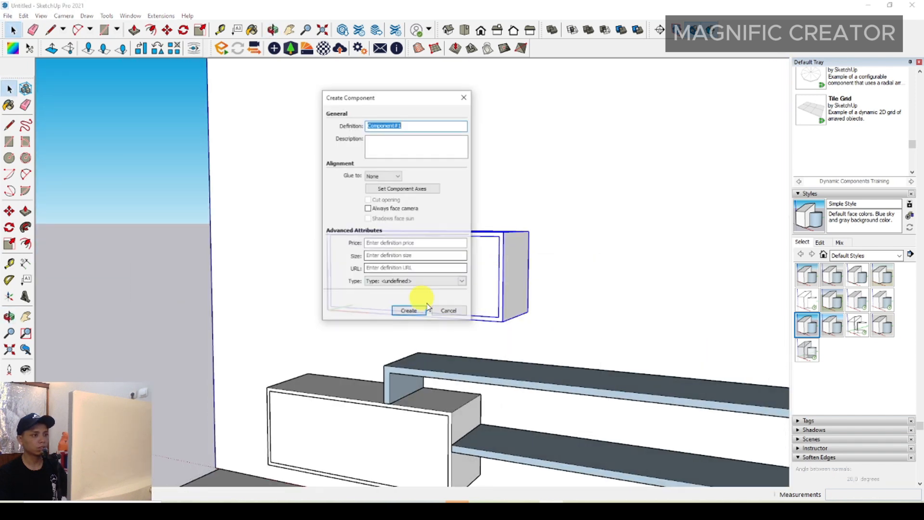
left_click(412, 309)
Copy the upper cabinet component straight up the wall by about 773 mm.
left_click(10, 214)
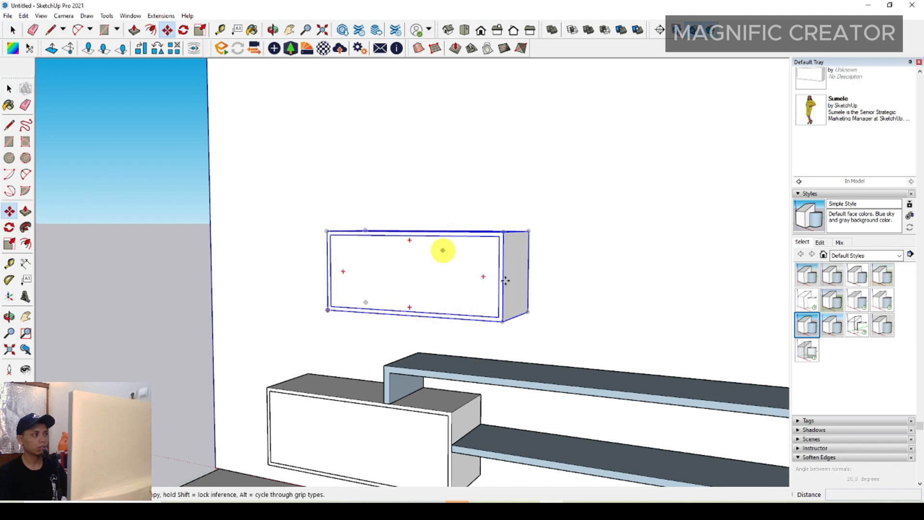
left_click(525, 322)
key("ctrl")
scroll(528, 258, "down", 2)
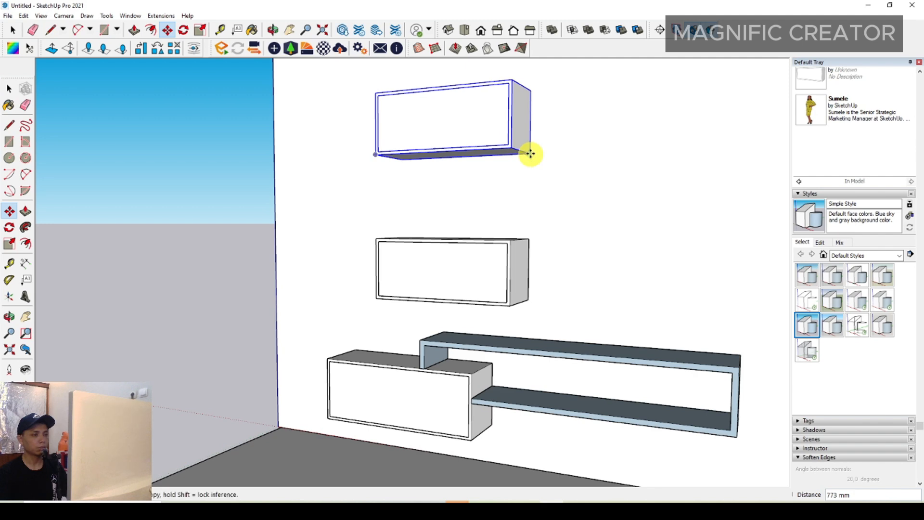
key("space")
scroll(429, 149, "up", 1)
middle_click_drag(426, 148, 570, 155)
scroll(385, 198, "up", 3)
middle_click_drag(385, 198, 471, 214)
scroll(424, 207, "down", 1)
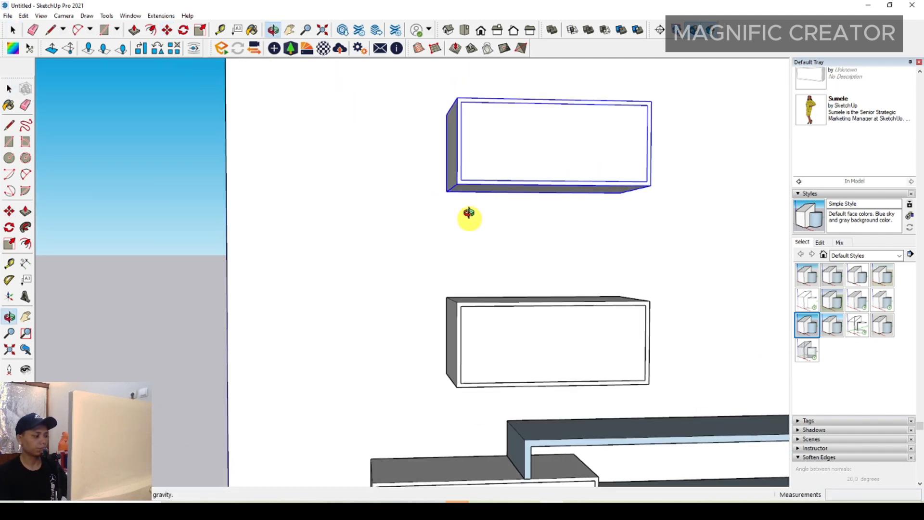
Draw a rectangular outline about 267 mm high on the wall, running from under the top cabinet out past its left side.
left_click(9, 125)
scroll(476, 220, "up", 1)
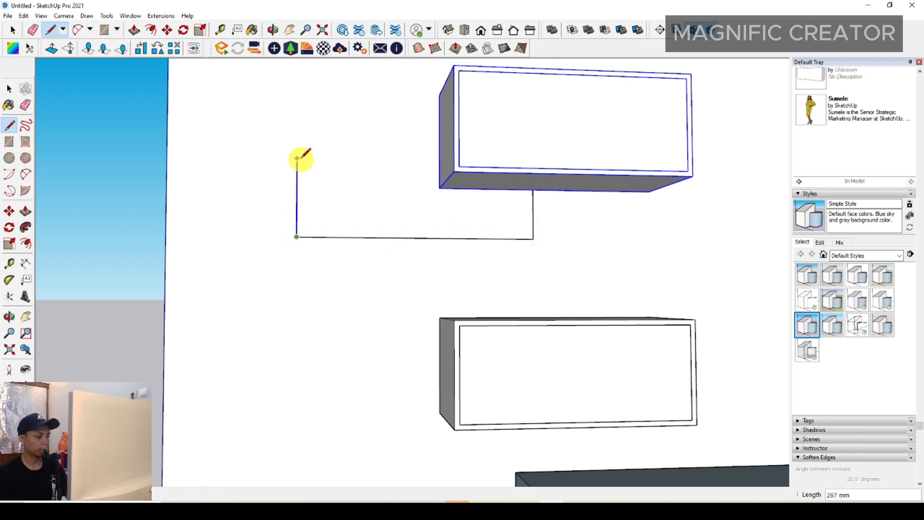
left_click(439, 155)
Offset the selected outline edges inward by about 16 mm to form the open shelf's board thickness.
key("space")
scroll(556, 227, "up", 2)
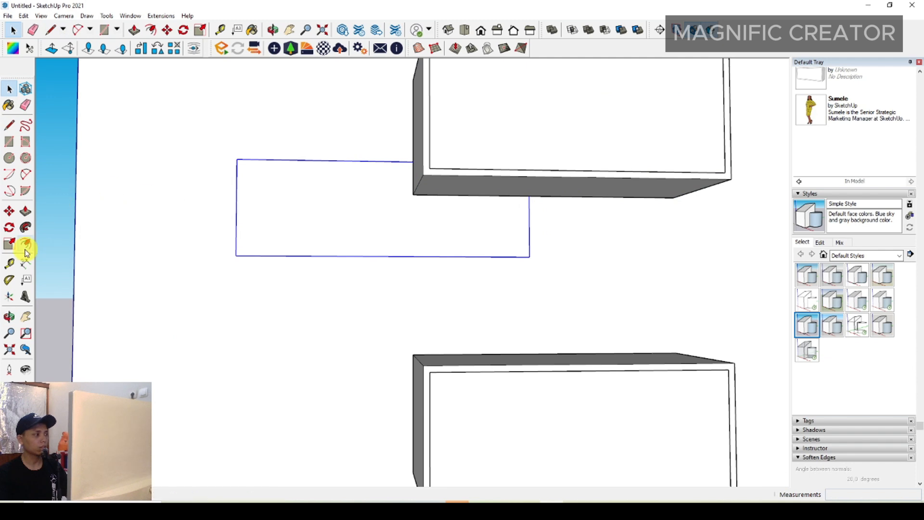
left_click(25, 250)
scroll(485, 248, "up", 2)
left_click(538, 206)
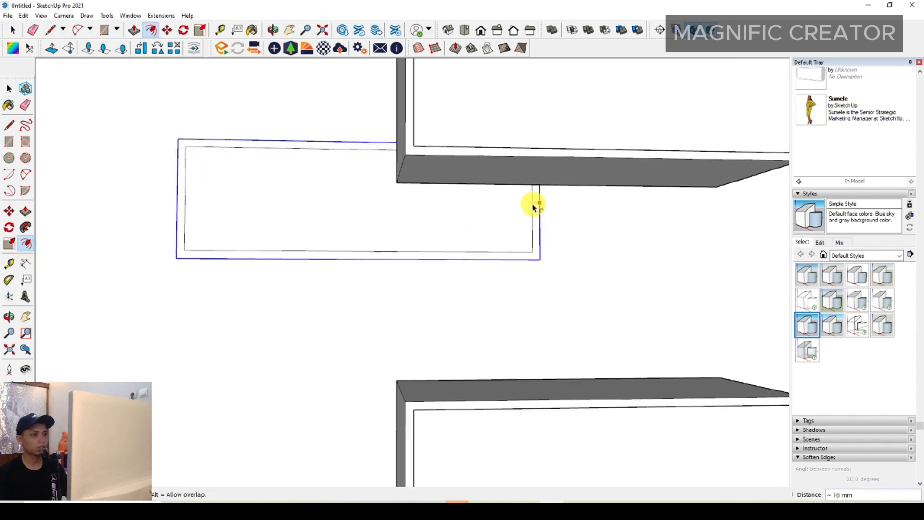
left_click(533, 207)
Close both open ends of the offset band with short lines where it meets the top cabinet.
key("l")
scroll(532, 195, "up", 3)
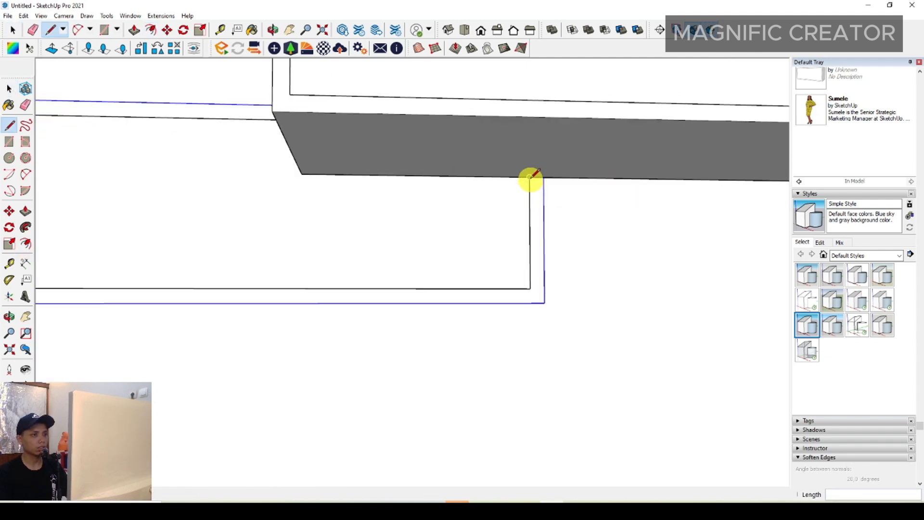
middle_click_drag(221, 161, 439, 186)
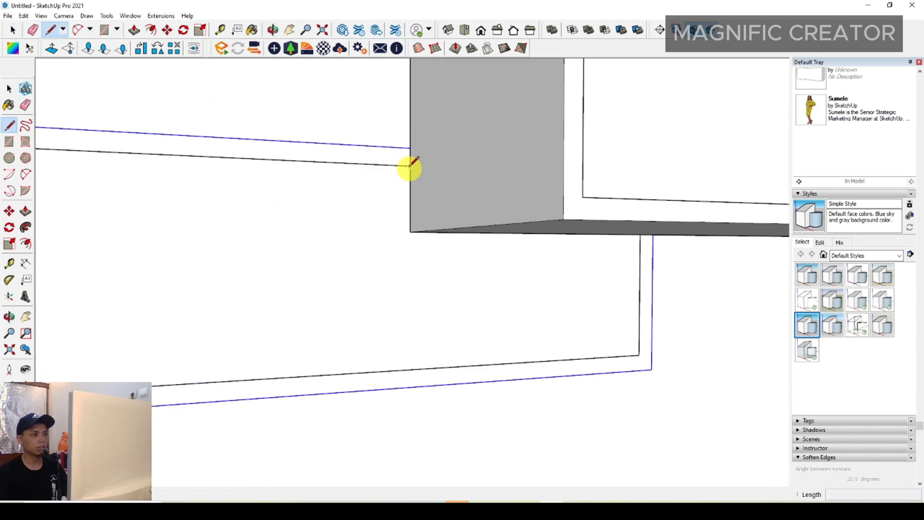
middle_click_drag(411, 153, 382, 179)
Extrude the band outward from the wall to the cabinet's depth and make the resulting open shelf a group.
key("p")
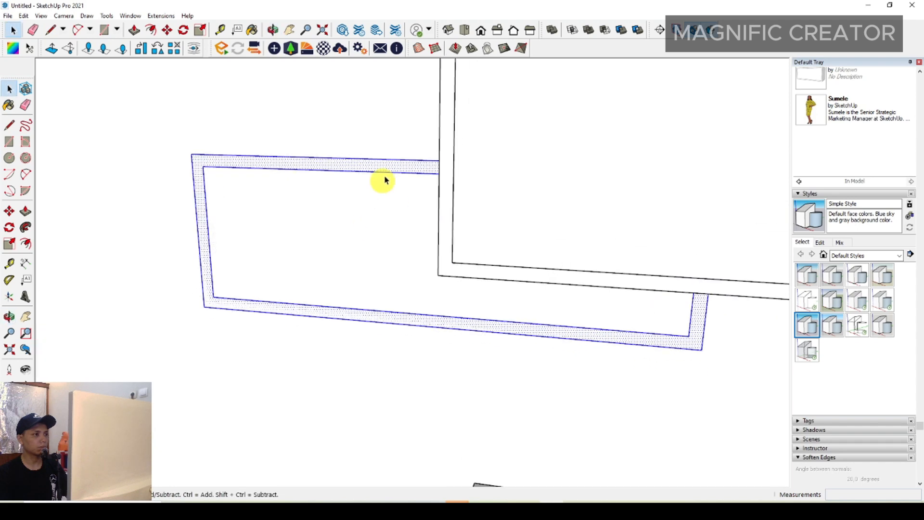
double_click(408, 173)
key("space")
triple_click(415, 198)
right_click(415, 198)
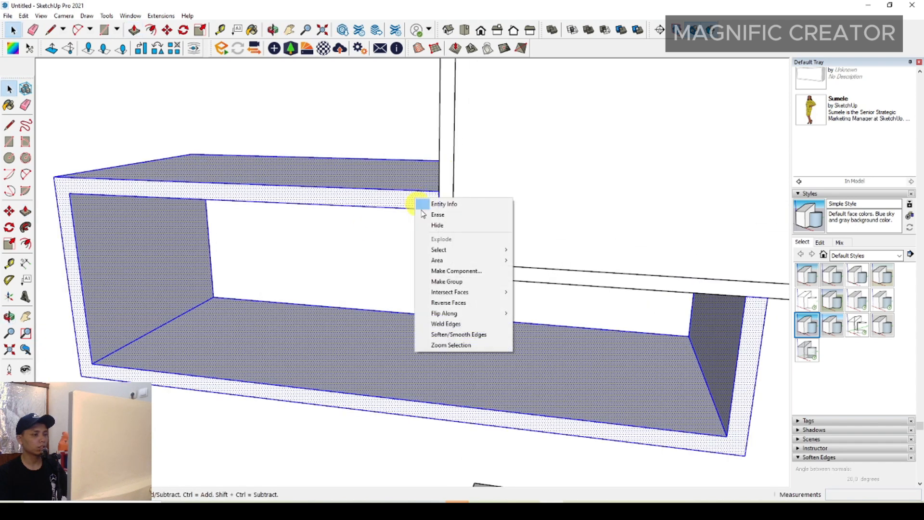
left_click(438, 285)
Draw a narrow full-depth rectangle on the underside of the top cabinet along its left edge.
scroll(441, 282, "down", 2)
middle_click_drag(442, 278, 503, 207)
scroll(471, 222, "up", 4)
key("r")
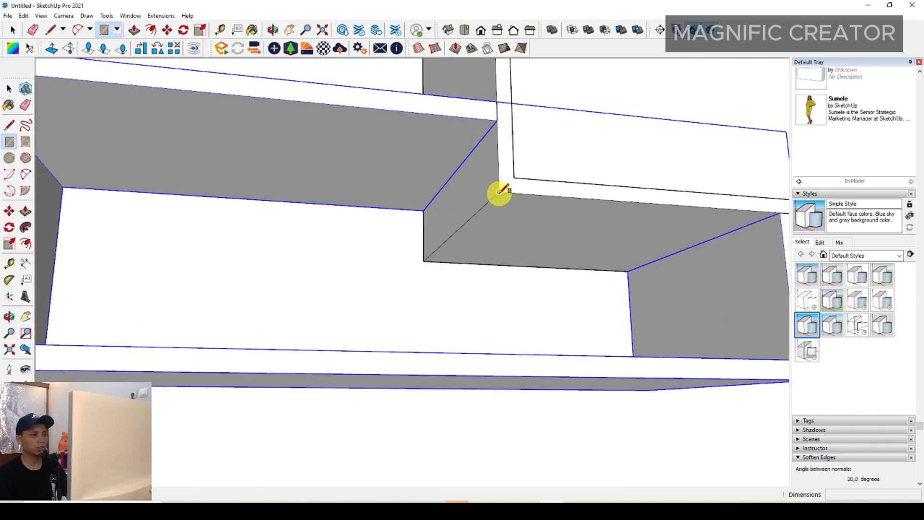
left_click(504, 172)
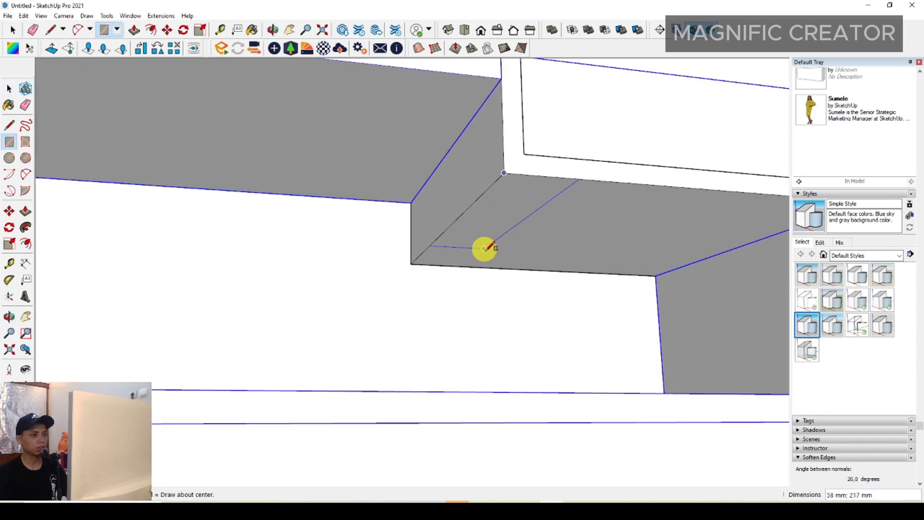
left_click(523, 158)
Extrude the narrow strip down to the open shelf's bottom board and make the divider a group.
key("space")
left_click(511, 182)
key("p")
left_click(512, 180)
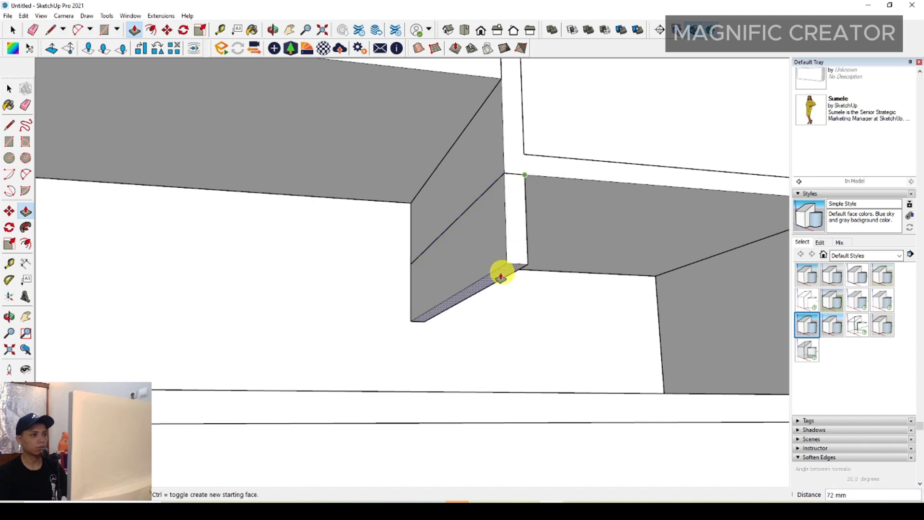
left_click(443, 376)
scroll(434, 366, "down", 4)
key("space")
right_click(457, 332)
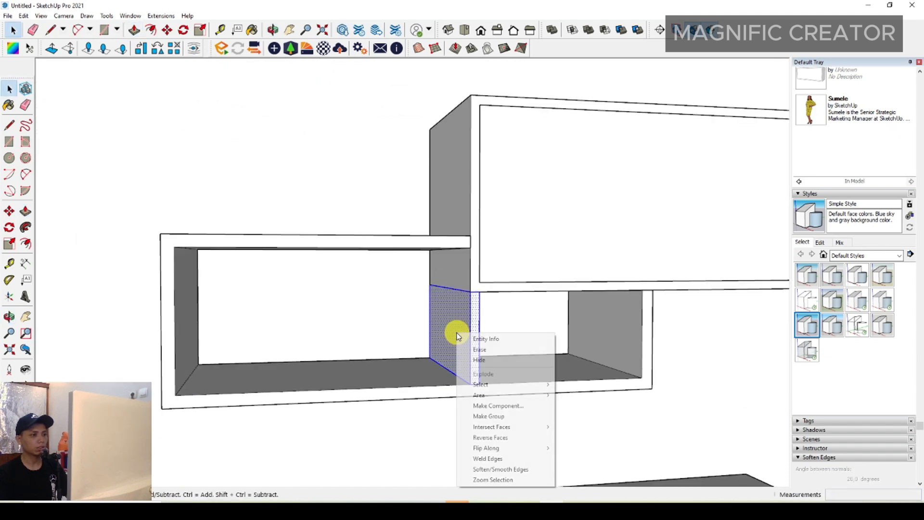
left_click(488, 416)
Draw a narrow full-depth rectangle across the middle of the long lower shelf's bottom board.
scroll(462, 385, "down", 5)
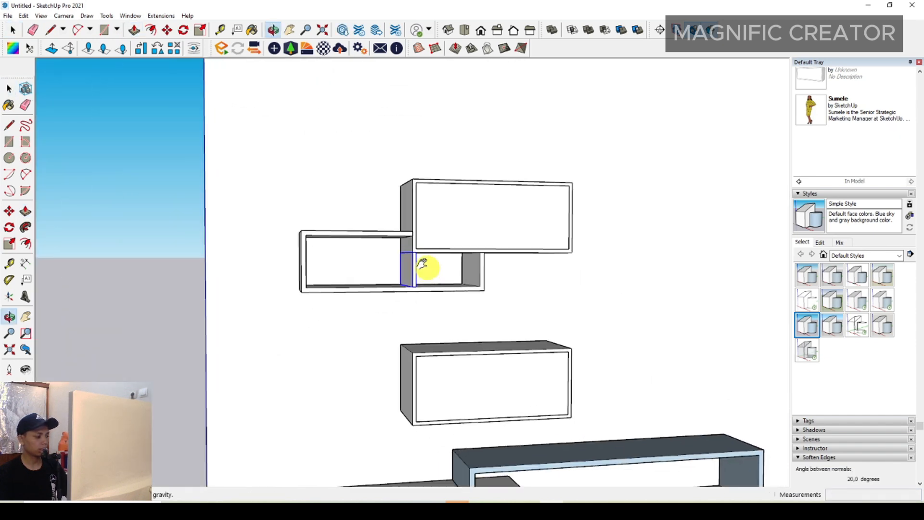
mouse_move(456, 269)
middle_mouse_down()
mouse_move(423, 243)
mouse_move(407, 246)
mouse_move(427, 260)
mouse_move(373, 238)
middle_mouse_up()
middle_click_drag(554, 380, 466, 297)
scroll(483, 368, "up", 3)
middle_click_drag(483, 371, 436, 407)
scroll(425, 406, "up", 2)
key("r")
scroll(414, 412, "up", 5)
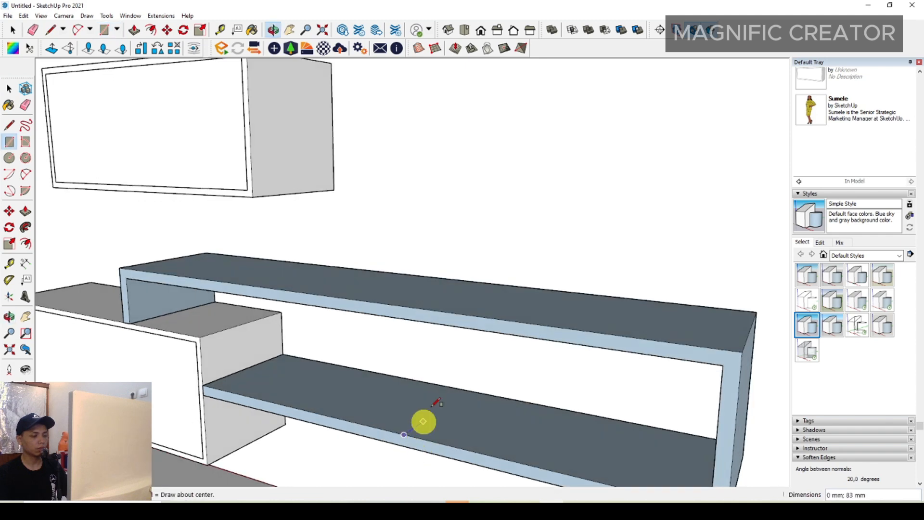
left_click(371, 467)
left_click(475, 391)
key("space")
Extrude the strip on the long lower shelf up to its top board and make this divider a group.
scroll(475, 391, "down", 6)
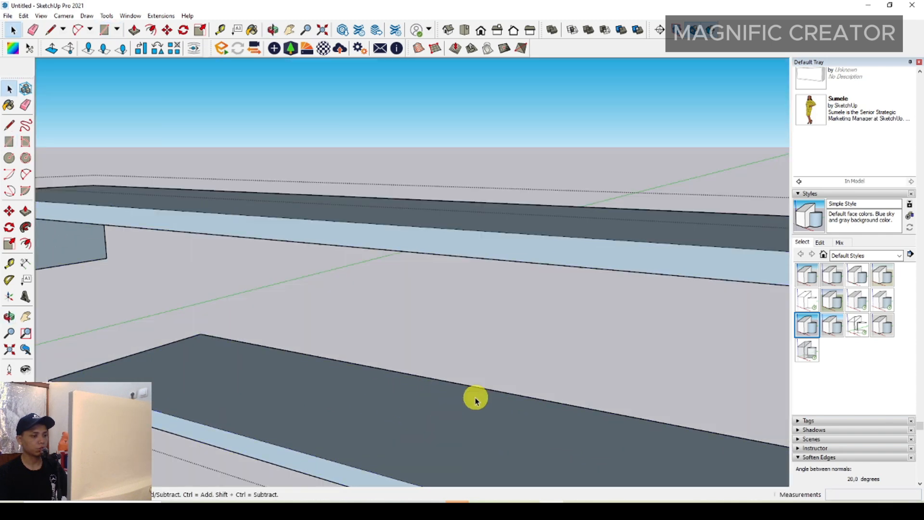
scroll(417, 356, "up", 5)
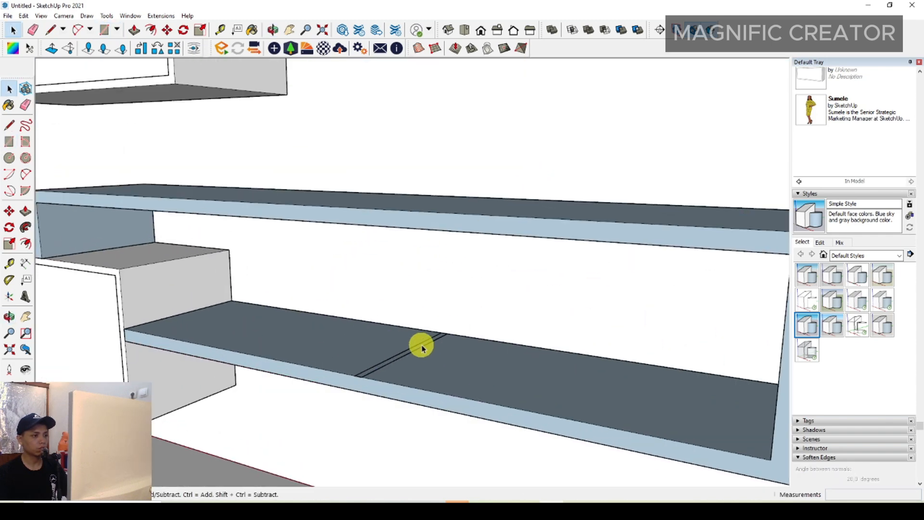
key("p")
left_click(429, 344)
left_click(472, 236)
key("space")
scroll(417, 272, "down", 4)
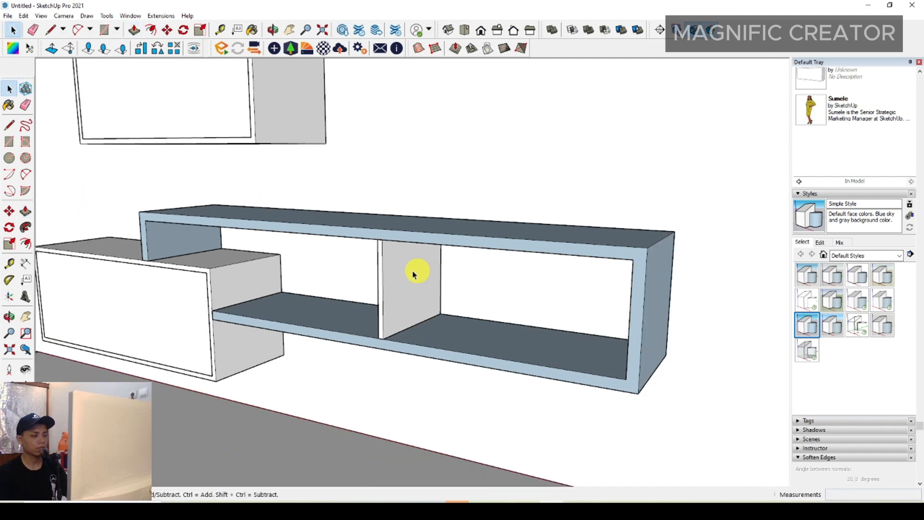
scroll(413, 271, "down", 1)
triple_click(413, 262)
right_click(414, 261)
left_click(433, 346)
Open the Synthetic Surfaces material collection.
middle_click_drag(435, 343, 501, 296)
scroll(502, 295, "down", 8)
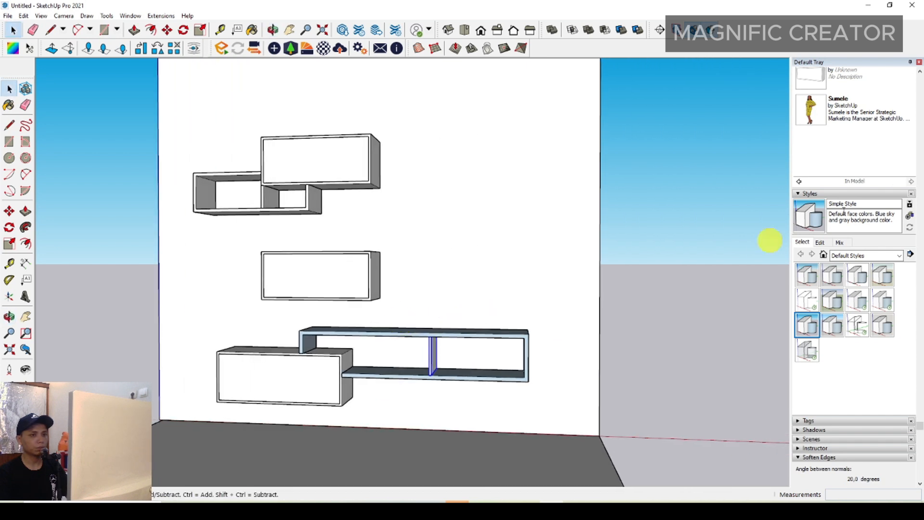
left_click(874, 195)
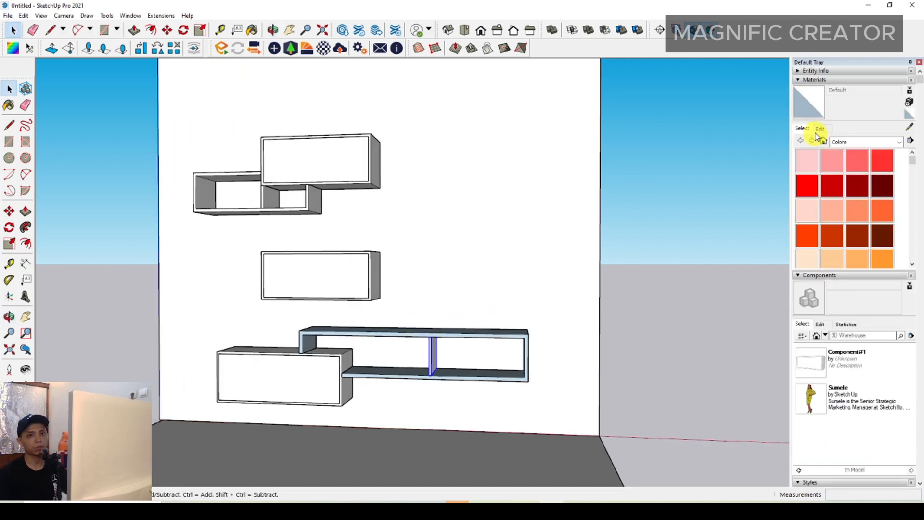
left_click(799, 81)
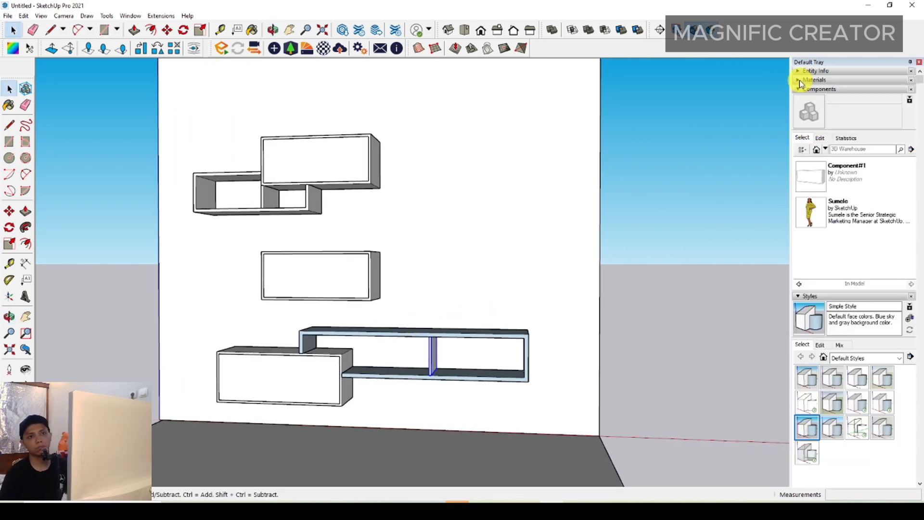
left_click(811, 80)
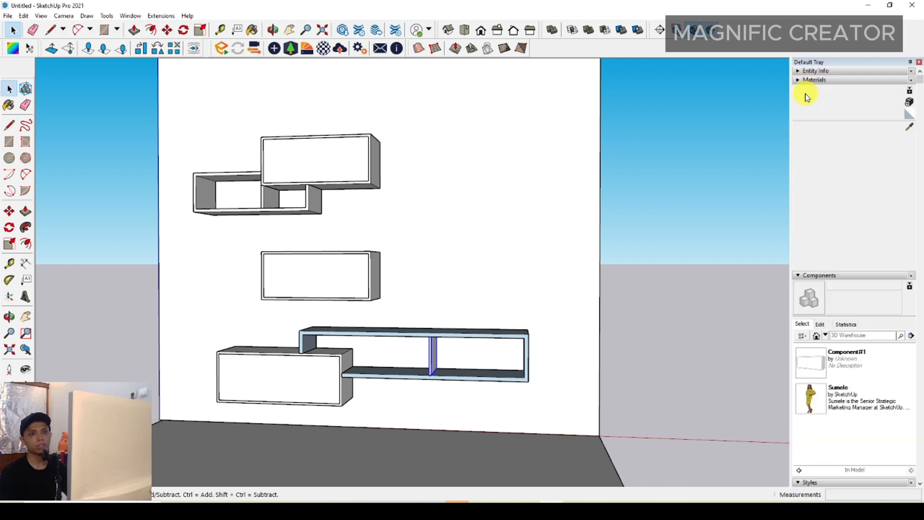
left_click(899, 142)
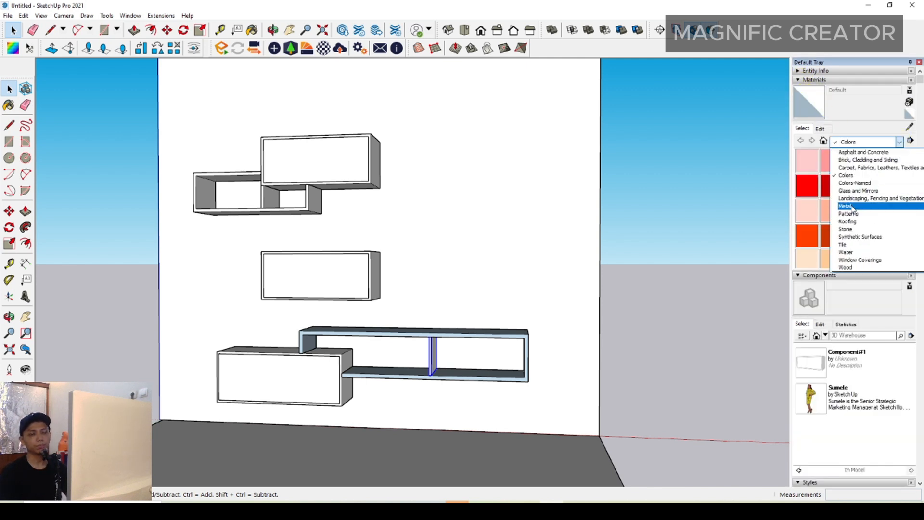
left_click(859, 237)
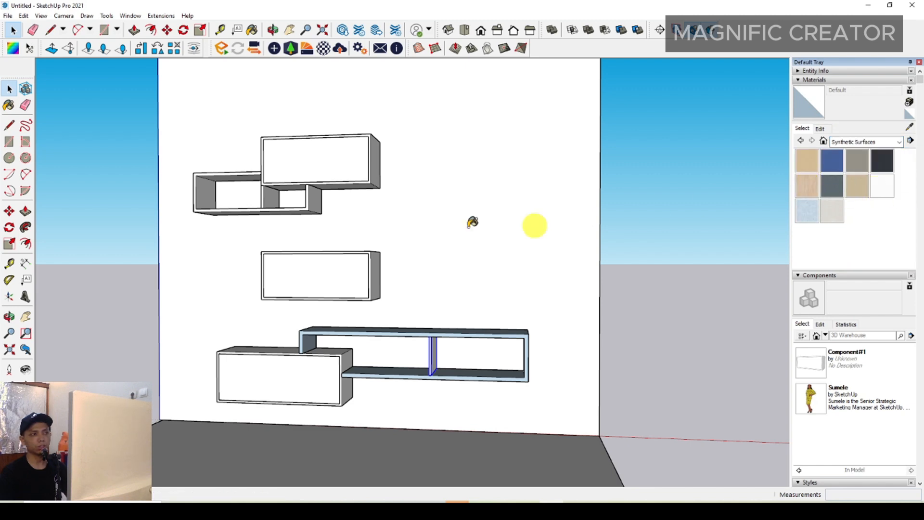
Paint the long lower shelf with its divider, the lower cabinet and the middle wall cabinet with Formica Laminate Light.
middle_click_drag(472, 222, 419, 361)
left_click(426, 368)
scroll(289, 319, "up", 2)
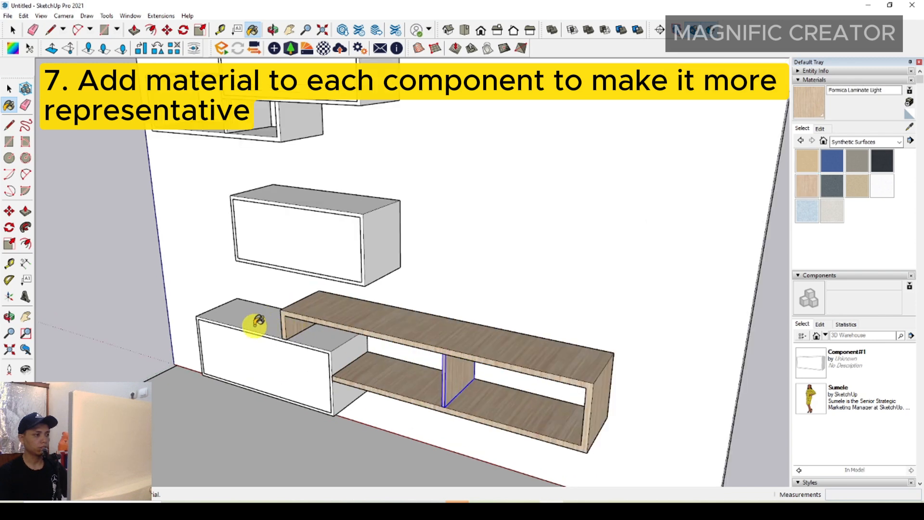
left_click(265, 313)
middle_click_drag(342, 276, 381, 244)
left_click(383, 226)
Edit the wall cabinet component and paint its frame with Formica Laminate Light so both copies share the finish.
key("space")
double_click(377, 233)
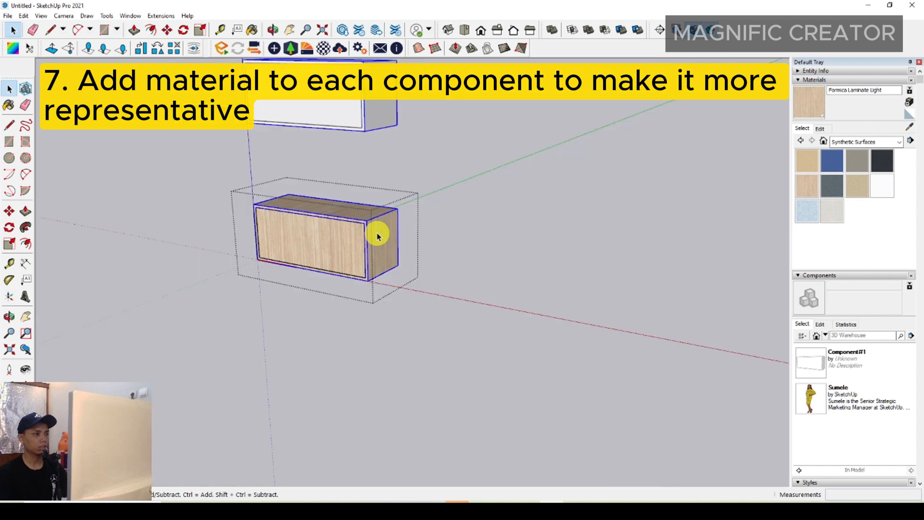
double_click(378, 233)
triple_click(377, 233)
left_click(378, 233)
key("space")
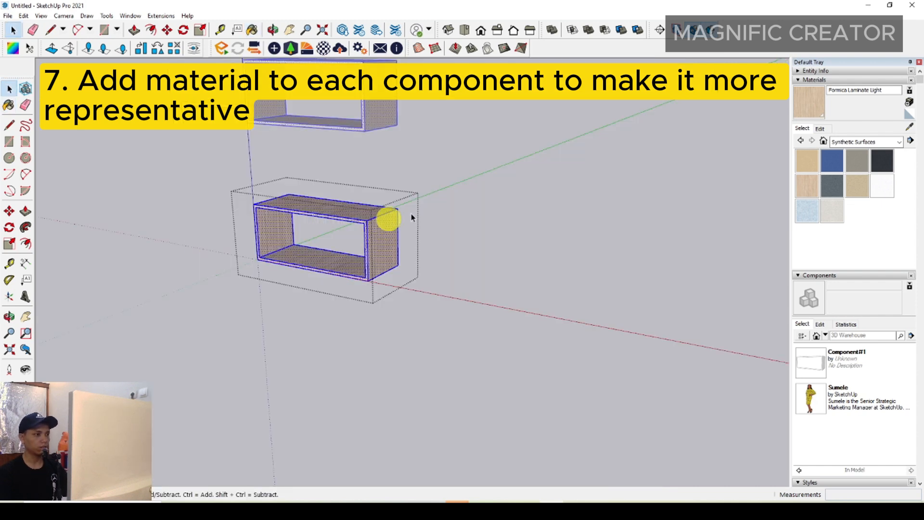
left_click(510, 189)
left_click(696, 191)
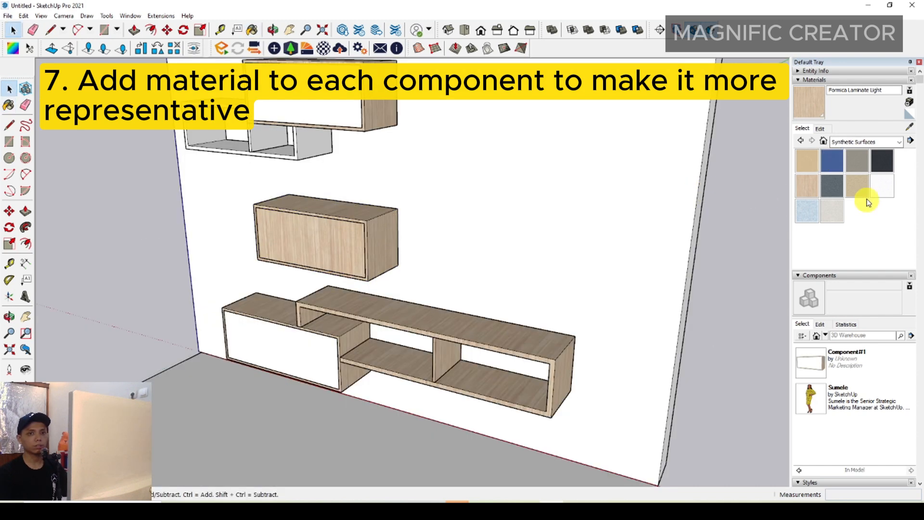
Paint the cover inside the wall cabinet component with Quartz Light Grey and leave the component.
left_click(879, 187)
scroll(377, 263, "up", 2)
middle_click_drag(377, 263, 351, 265)
key("space")
double_click(322, 247)
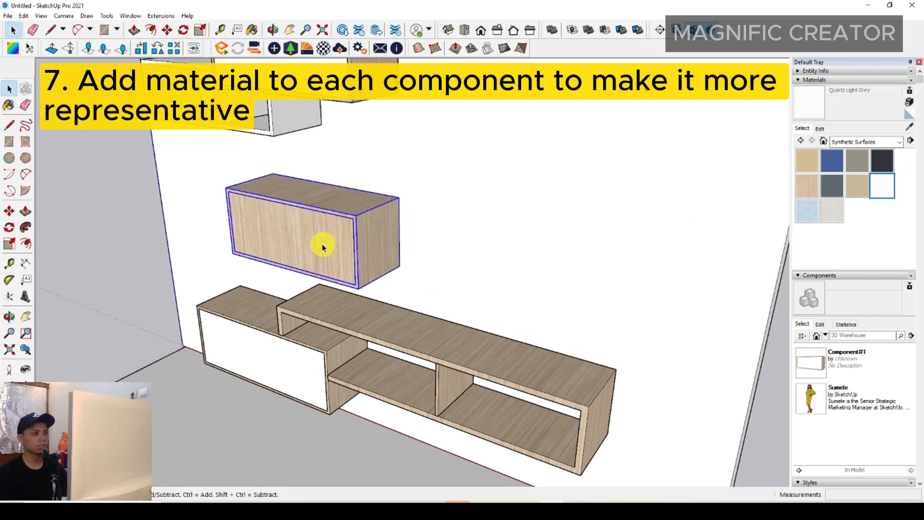
double_click(322, 248)
triple_click(323, 247)
key("b")
left_click(318, 233)
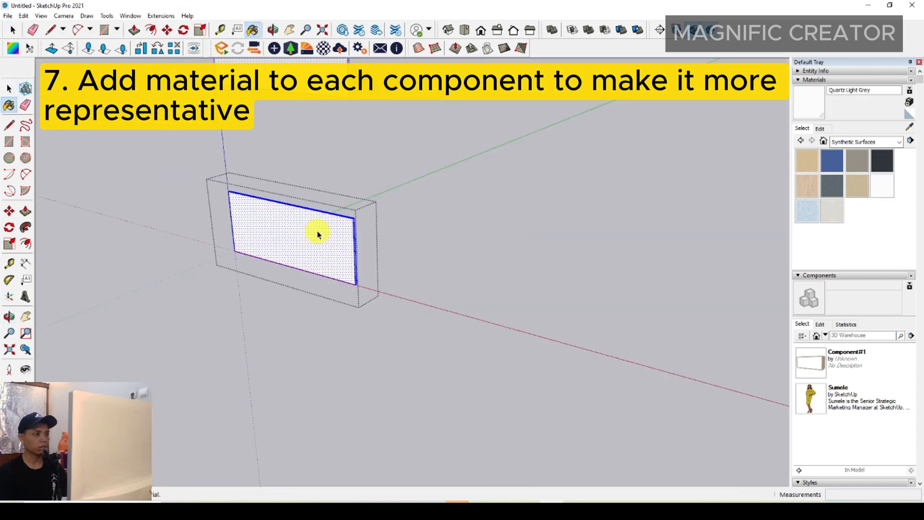
scroll(319, 232, "down", 2)
key("space")
left_click(397, 201)
scroll(347, 231, "down", 2)
left_click(507, 165)
Edit the lower cabinet's cover and give it the Quartz Light Grey material.
scroll(308, 307, "up", 1)
double_click(308, 310)
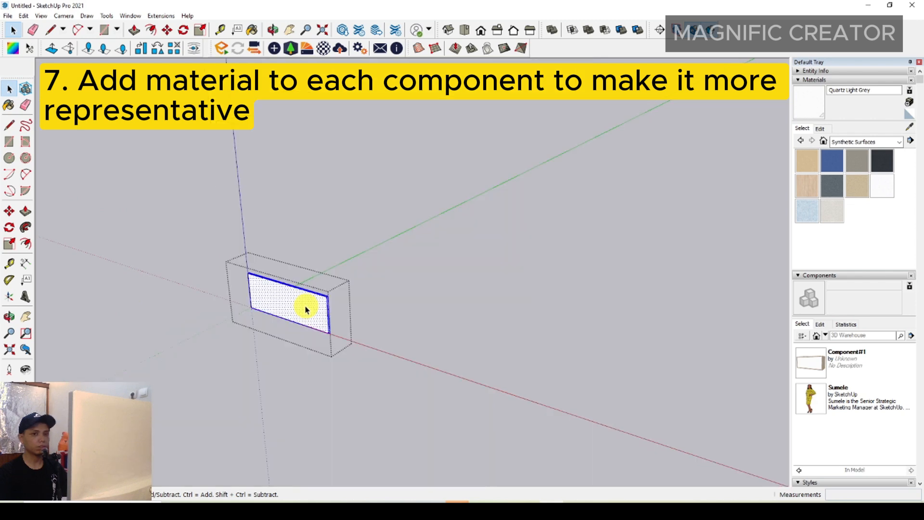
left_click(540, 240)
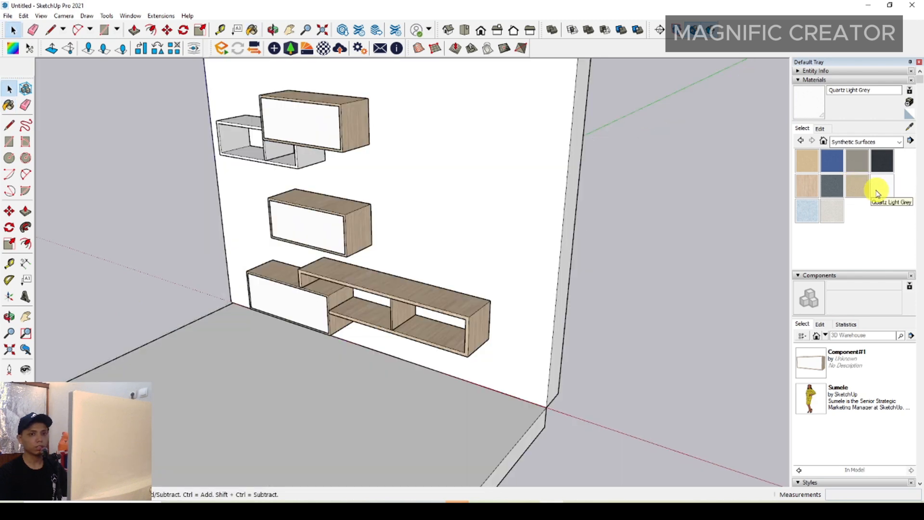
Sample the Formica Laminate Light material from the top cabinet's frame.
scroll(460, 279, "down", 1)
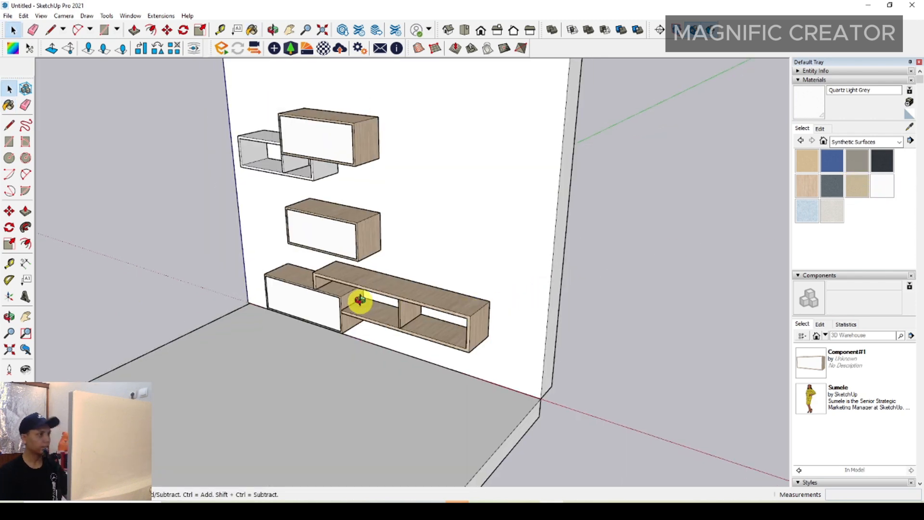
middle_click_drag(360, 302, 427, 252)
middle_click_drag(284, 198, 428, 198, "shift")
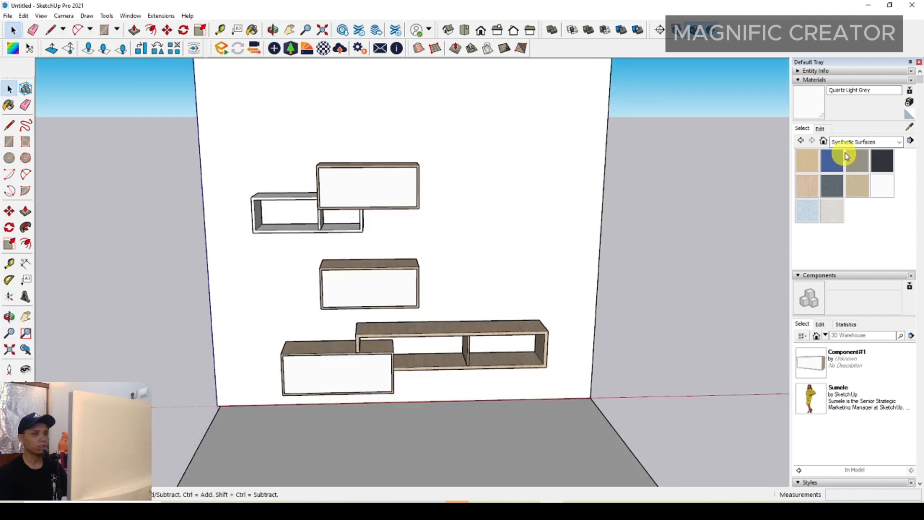
left_click(910, 128)
scroll(373, 210, "up", 3)
mouse_move(337, 217)
middle_mouse_down()
mouse_move(382, 275)
mouse_move(402, 241)
middle_mouse_up()
scroll(421, 162, "up", 2)
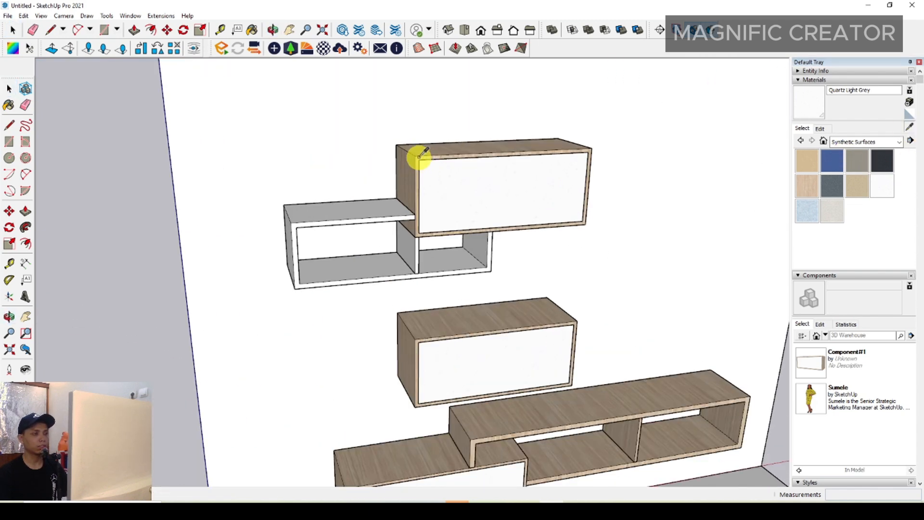
left_click(419, 157)
scroll(520, 236, "down", 2)
middle_click_drag(554, 236, 514, 150)
key("space")
Paint the small divided shelf below the top cabinet with Wood Veneer 02 from the Wood materials.
scroll(487, 260, "down", 1)
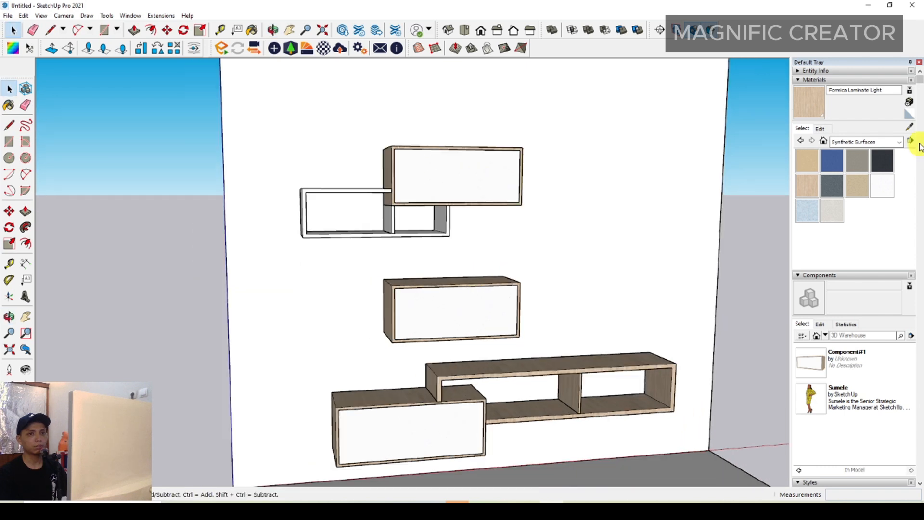
left_click(899, 142)
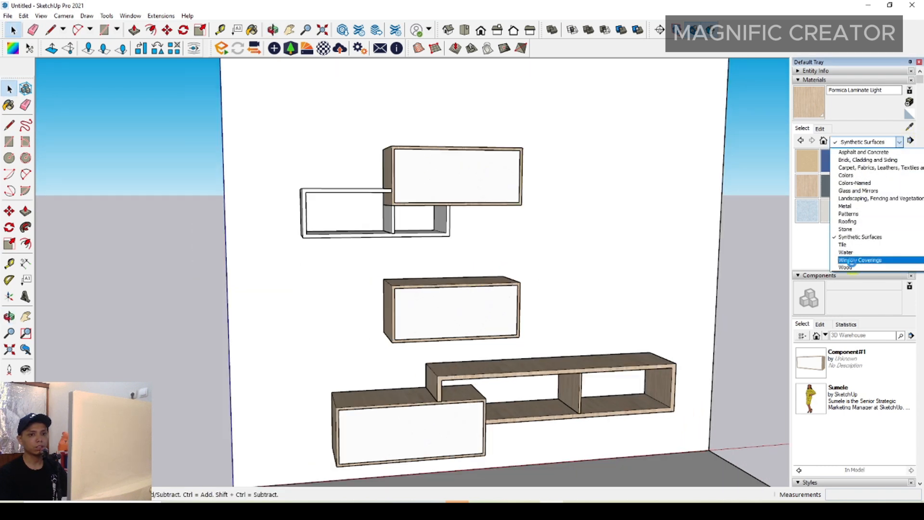
left_click(852, 260)
left_click(898, 141)
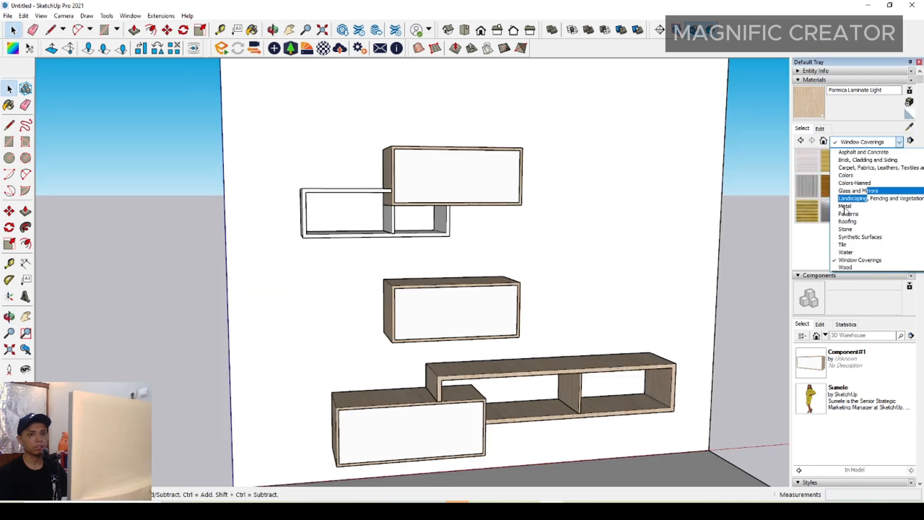
left_click(818, 270)
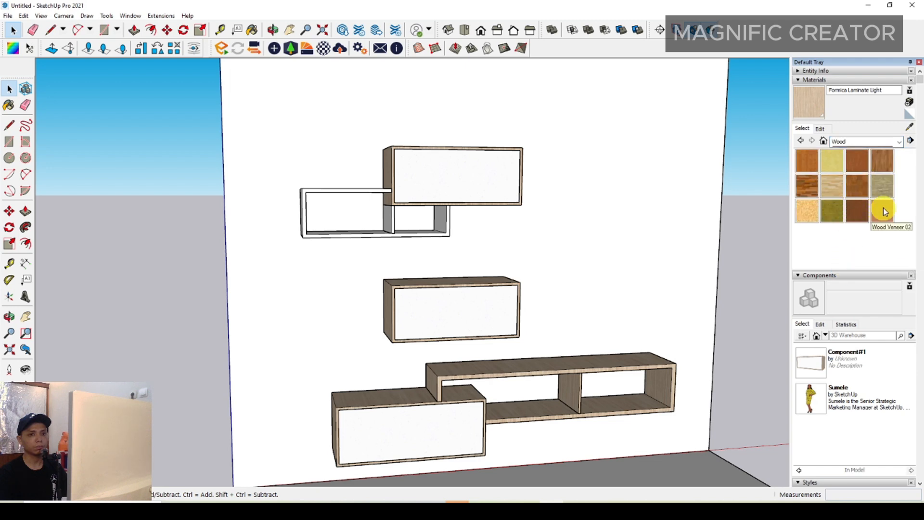
left_click(883, 210)
mouse_move(496, 213)
middle_mouse_down()
mouse_move(381, 227)
mouse_move(365, 201)
mouse_move(392, 243)
mouse_move(409, 187)
mouse_move(406, 256)
mouse_move(377, 250)
middle_mouse_up()
key("b")
left_click(367, 193)
mouse_move(490, 259)
middle_mouse_down()
mouse_move(436, 294)
mouse_move(491, 287)
mouse_move(499, 273)
middle_mouse_up()
key("space")
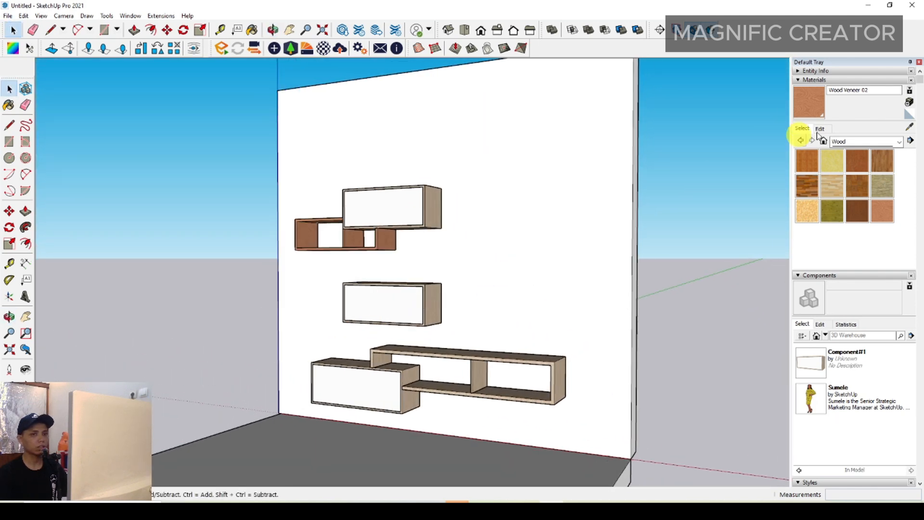
Try Cladding Siding White and Modern Siding from the Brick, Cladding and Siding collection on the back wall.
left_click(898, 142)
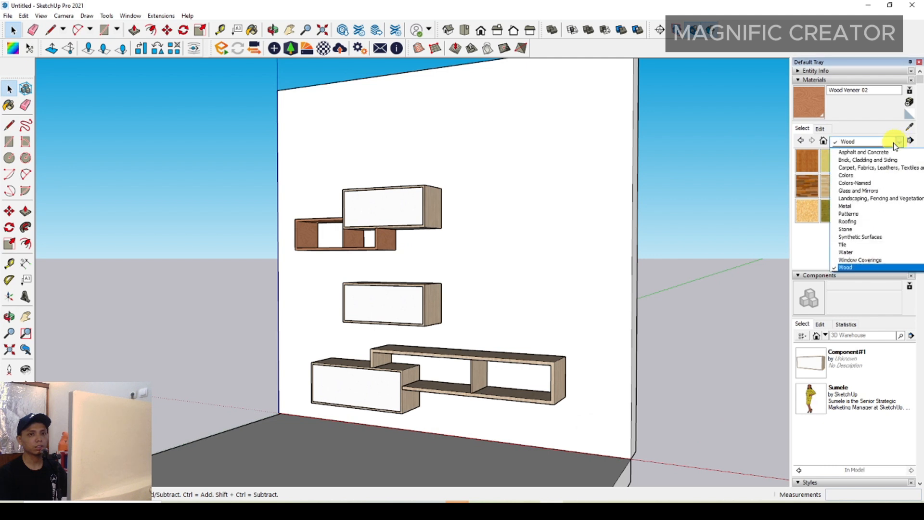
left_click(861, 160)
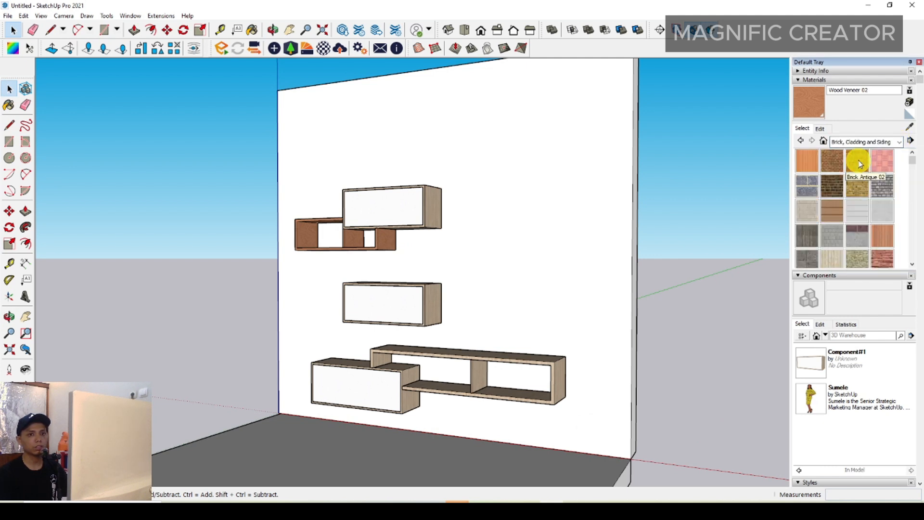
left_click(860, 208)
left_click(571, 213)
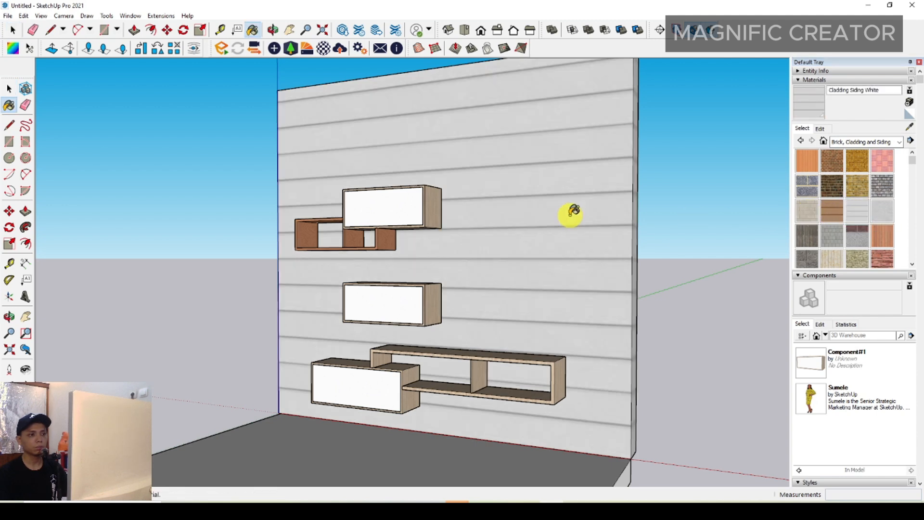
scroll(541, 257, "up", 1)
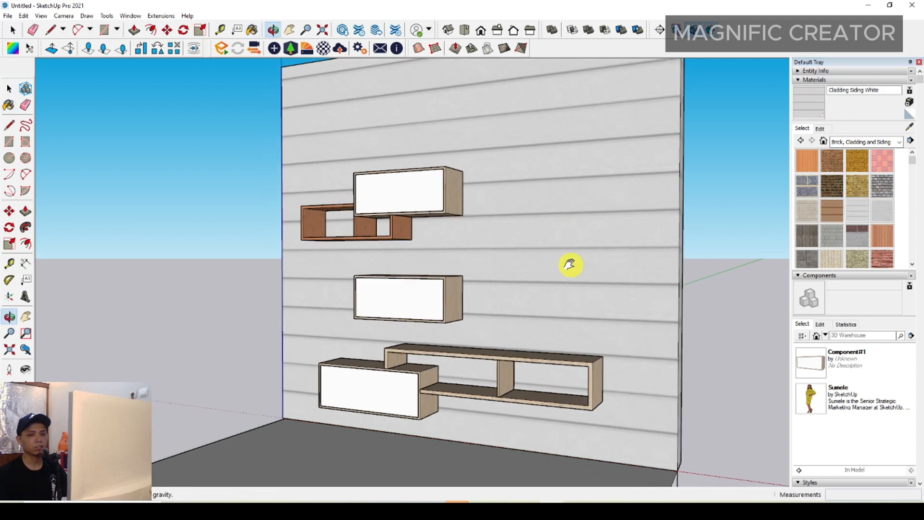
left_click(882, 236)
left_click(623, 210)
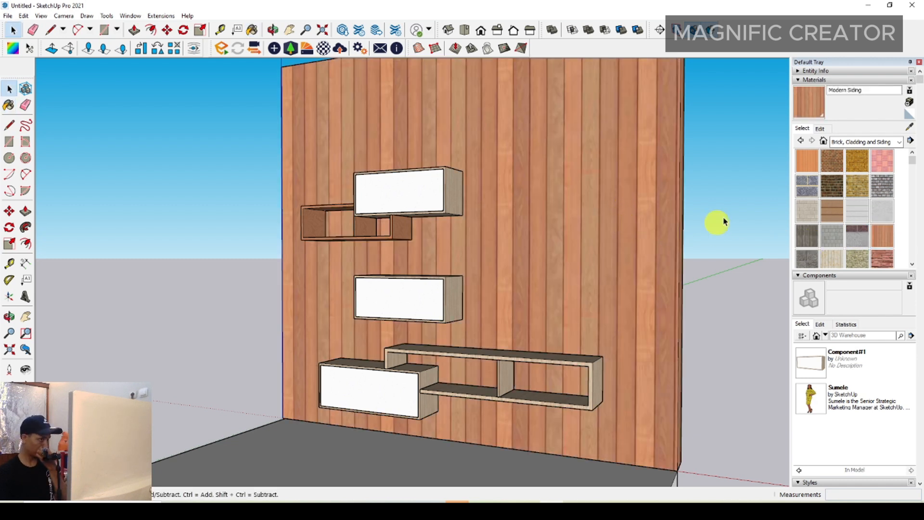
Try the Beadboard material on the back wall and darken its colour to a deeper brown.
left_click(809, 162)
left_click(556, 230)
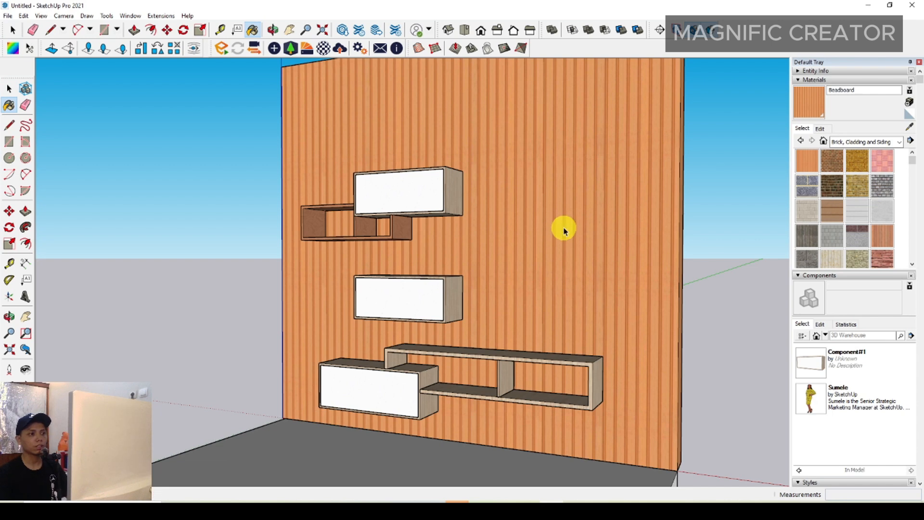
key("space")
left_click(820, 129)
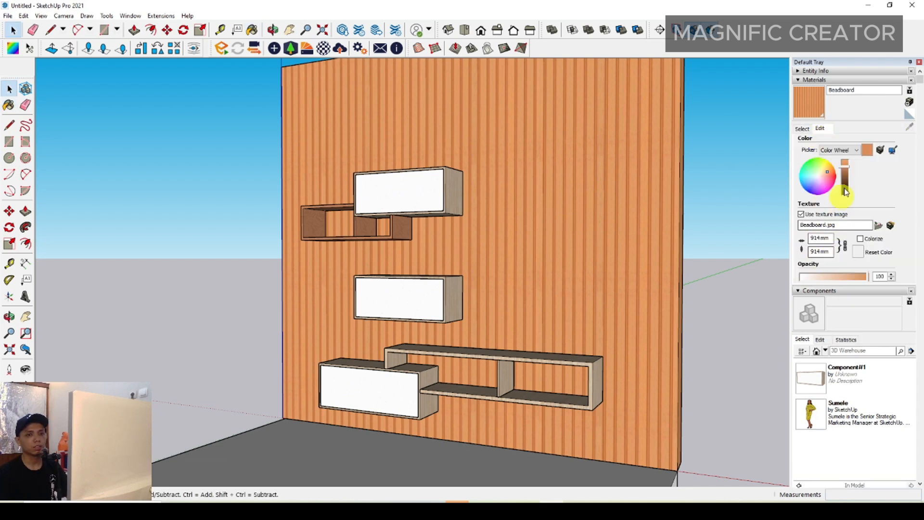
left_click_drag(846, 191, 848, 182)
middle_click_drag(443, 264, 520, 289)
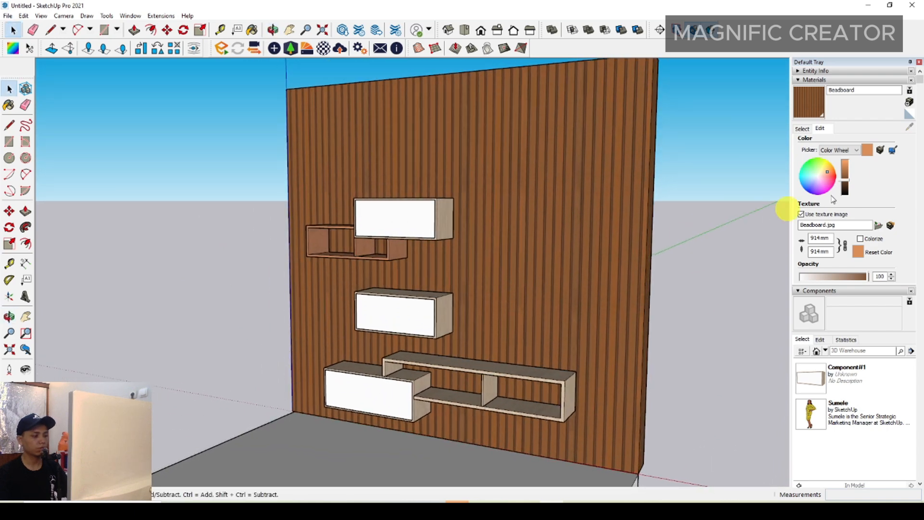
Paint the back wall with Cladding Stucco White and view the arrangement from the front.
left_click(802, 128)
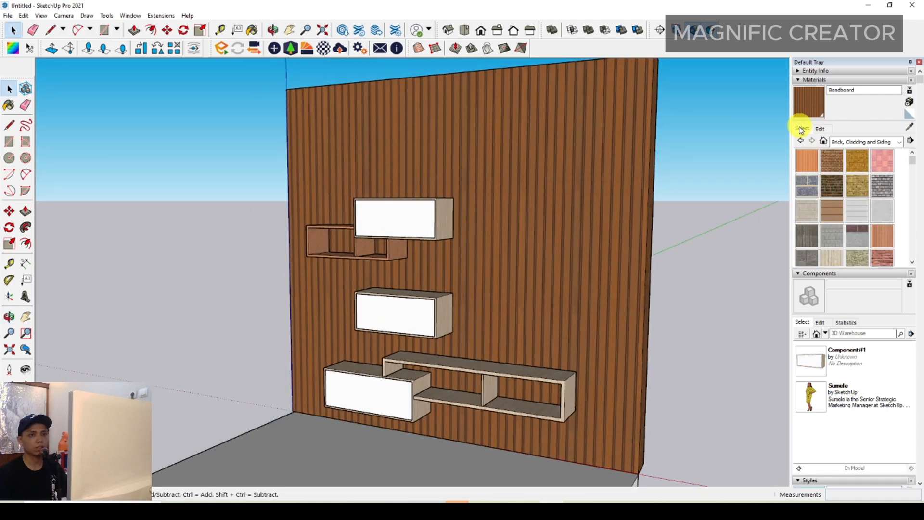
left_click(883, 211)
middle_click_drag(522, 223, 511, 206)
left_click(574, 155)
middle_click_drag(479, 258, 619, 267)
middle_click_drag(409, 274, 540, 292)
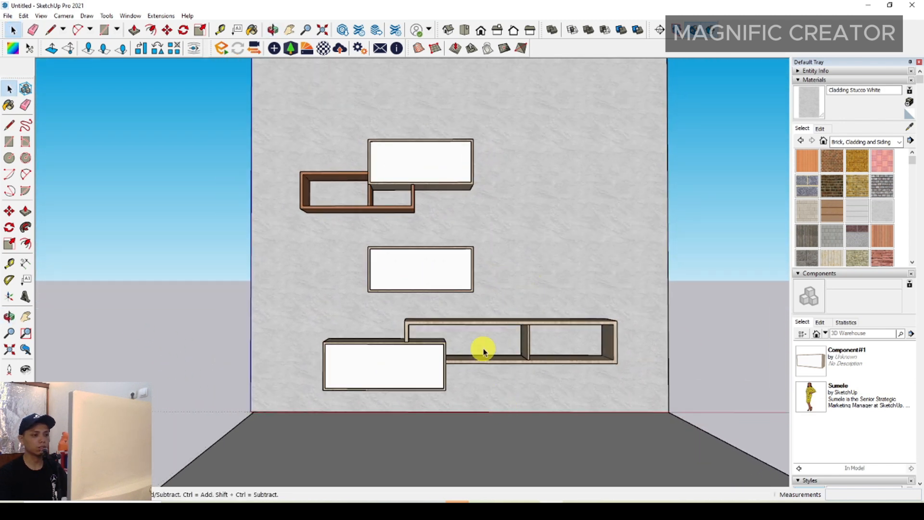